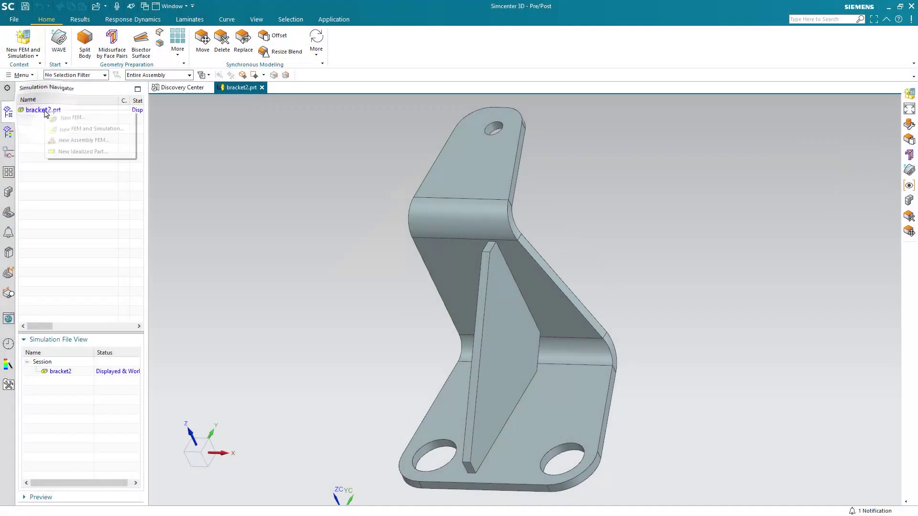
Create a new FEM and simulation for bracket2 with a SOL 101 Linear Statics Solution 1.
left_click(74, 127)
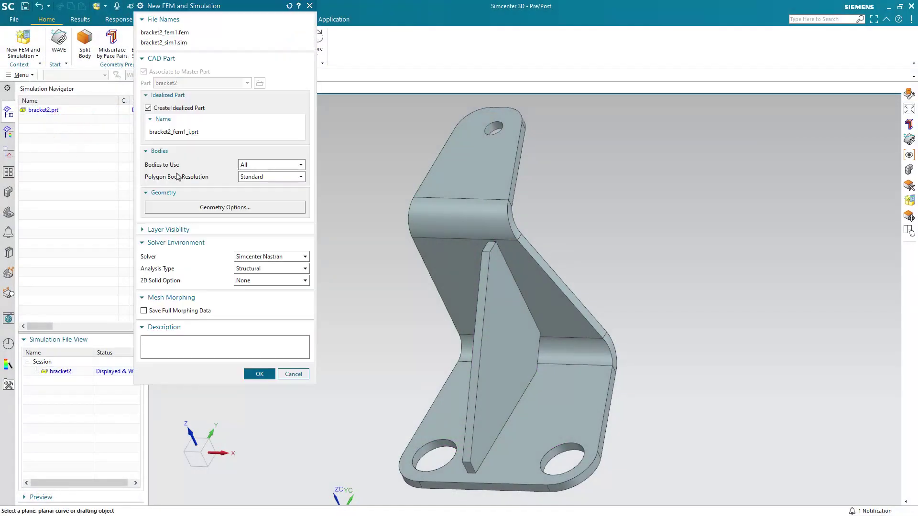
left_click(260, 374)
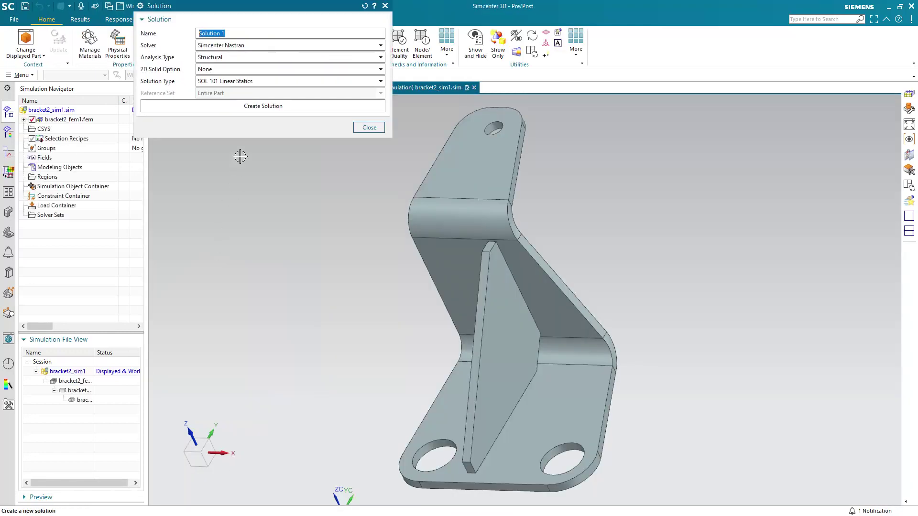
left_click(250, 106)
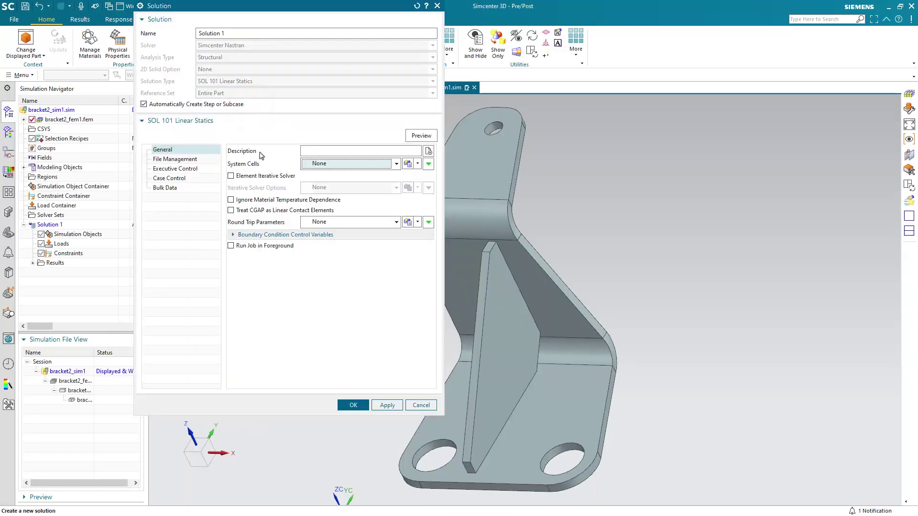
left_click(343, 405)
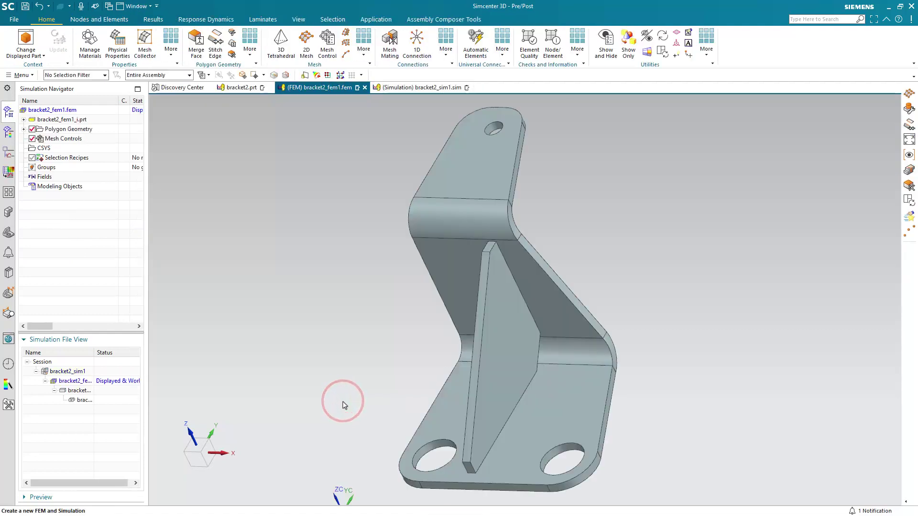
Display the idealized part bracket2_fem1_i.prt and promote the bracket body.
double_click(78, 390)
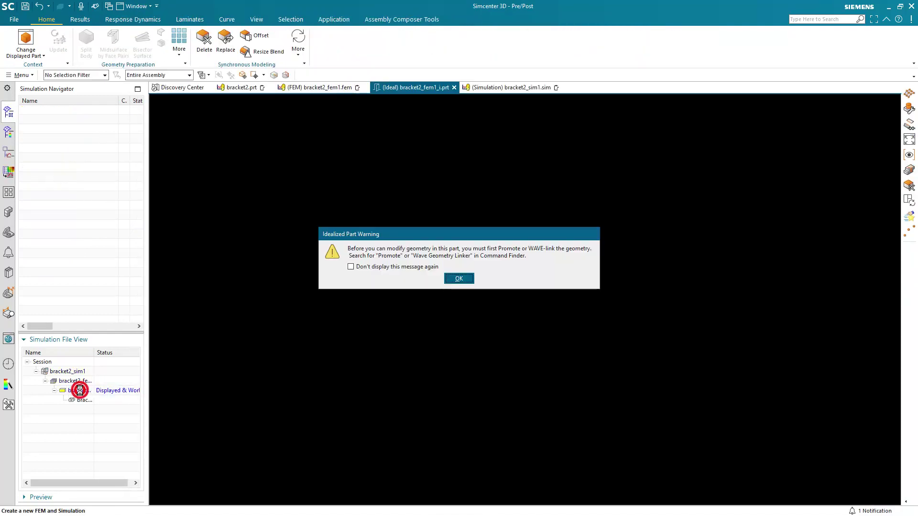
left_click(458, 279)
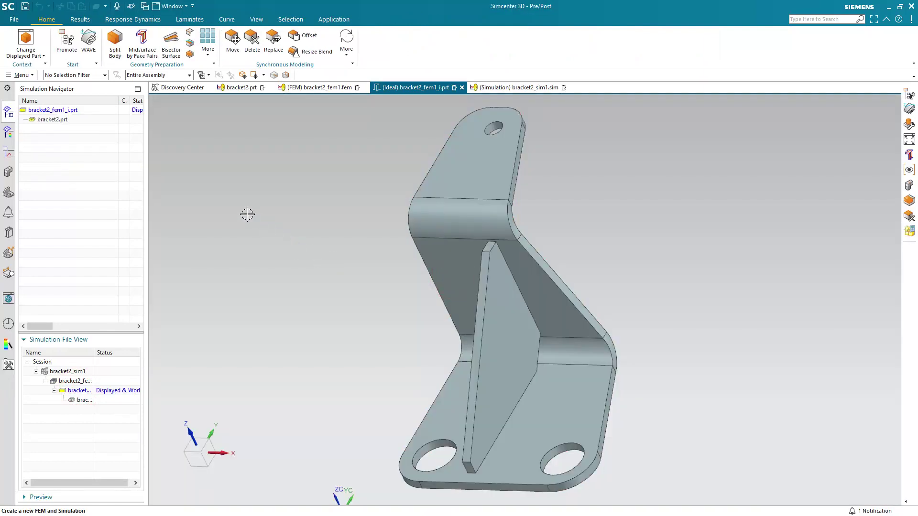
left_click(71, 46)
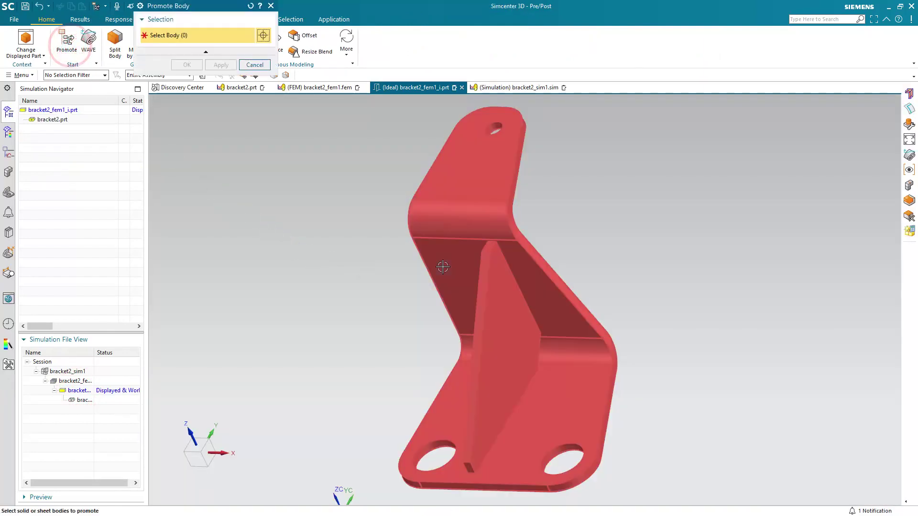
left_click(443, 267)
left_click(187, 65)
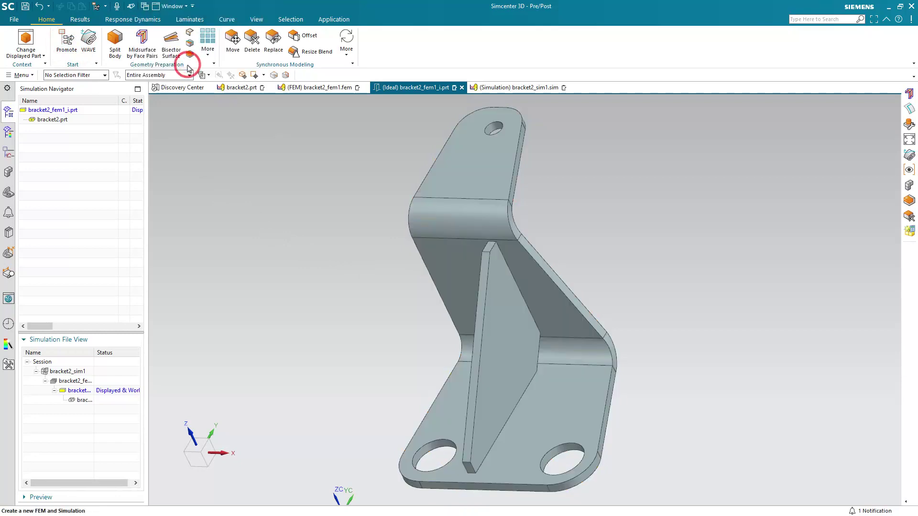
Offset the left hole's edge 0.1 in outward on the bracket's base face.
left_click(222, 21)
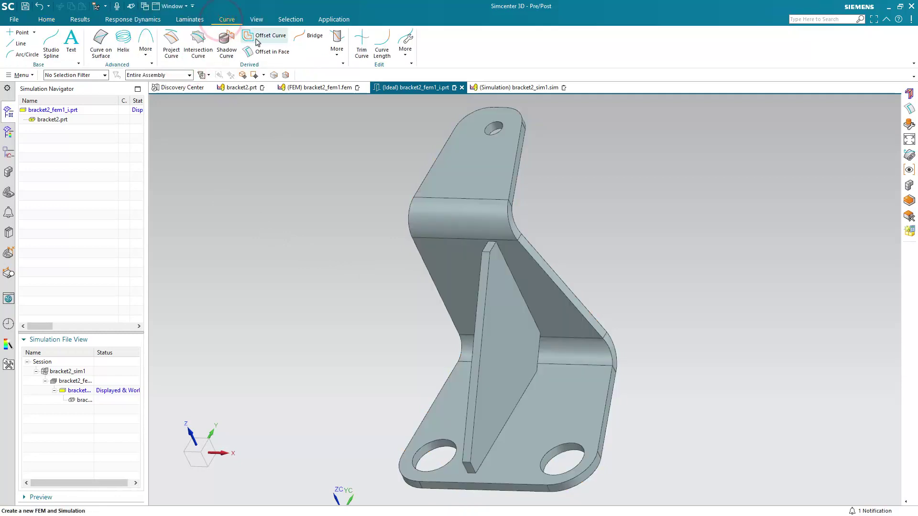
left_click(265, 52)
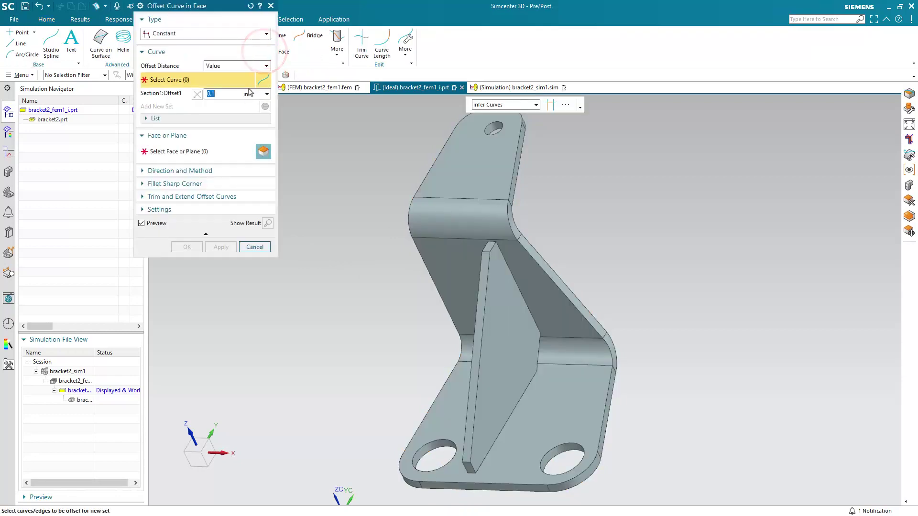
left_click(437, 440)
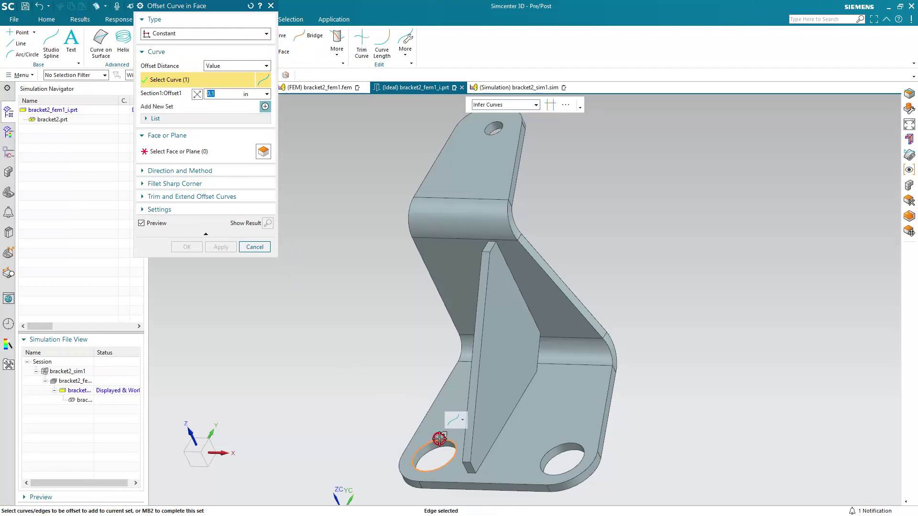
left_click(198, 152)
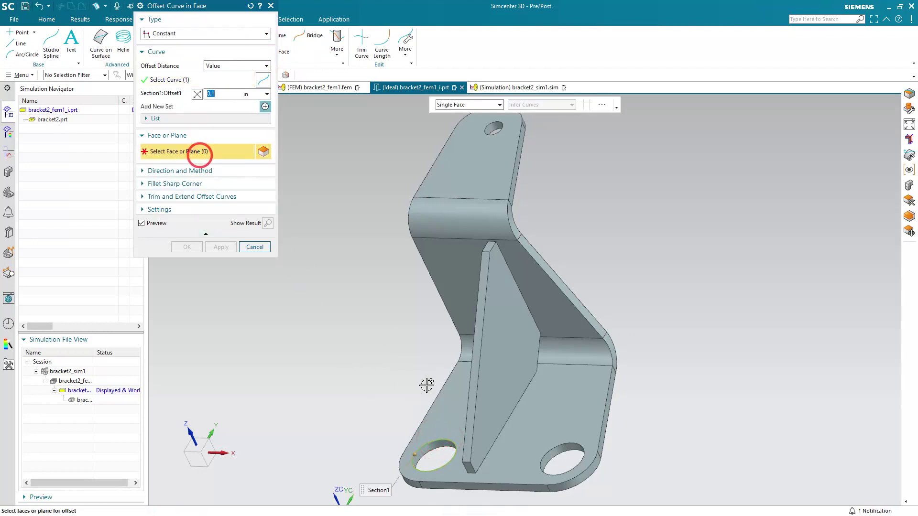
left_click(443, 424)
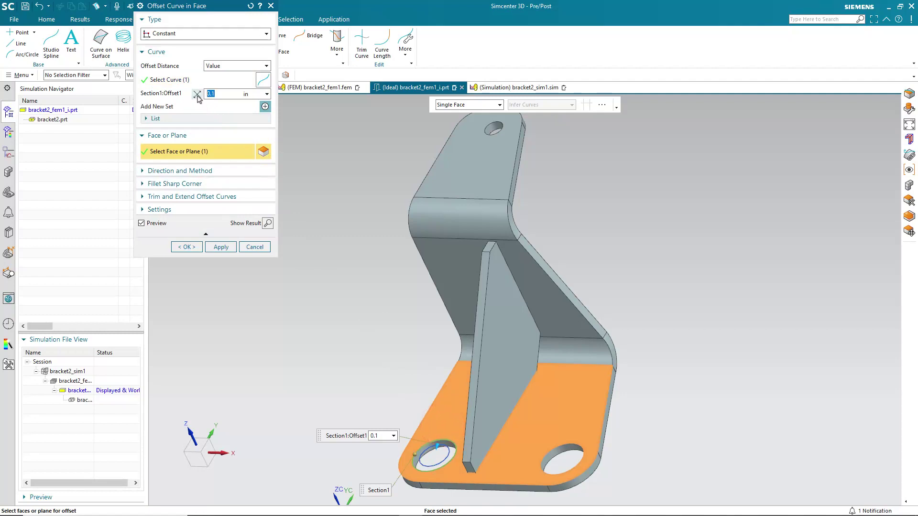
left_click(197, 94)
left_click(221, 247)
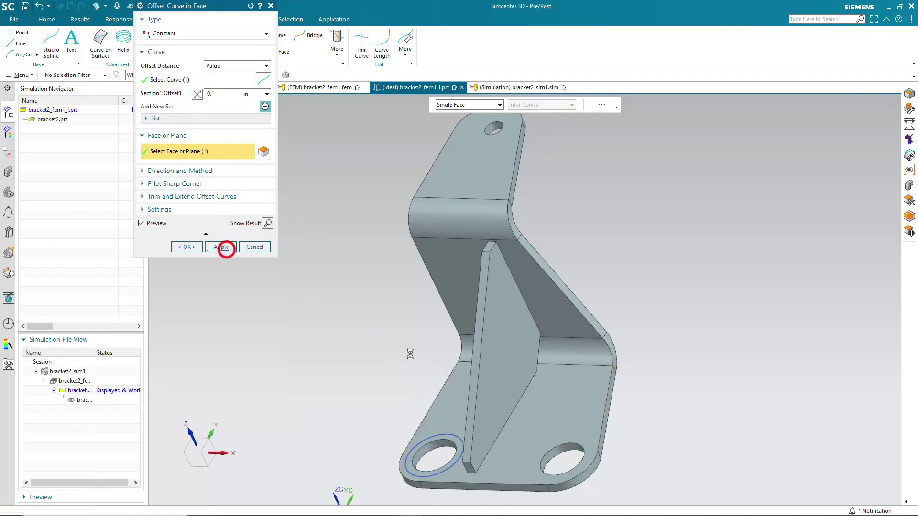
Offset the right hole's edge 0.1 in outward on the base face as well.
left_click(562, 442)
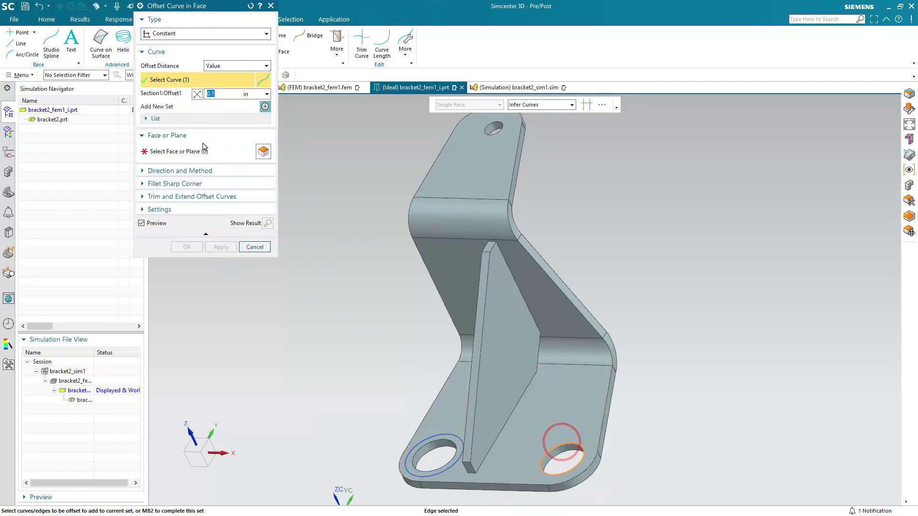
left_click(549, 418)
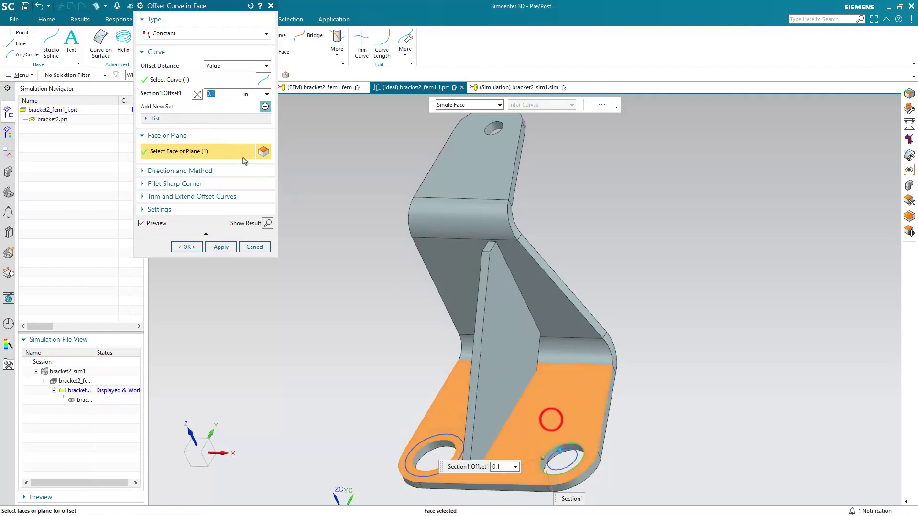
left_click(198, 94)
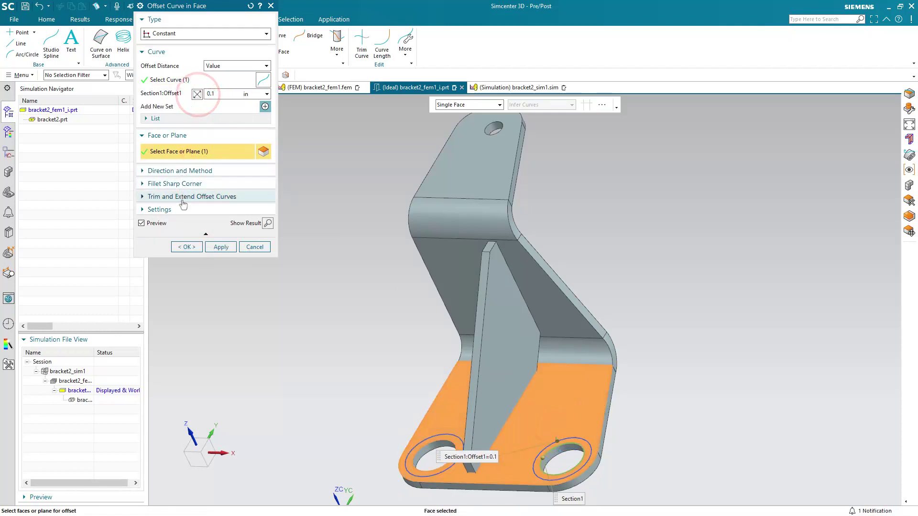
left_click(189, 247)
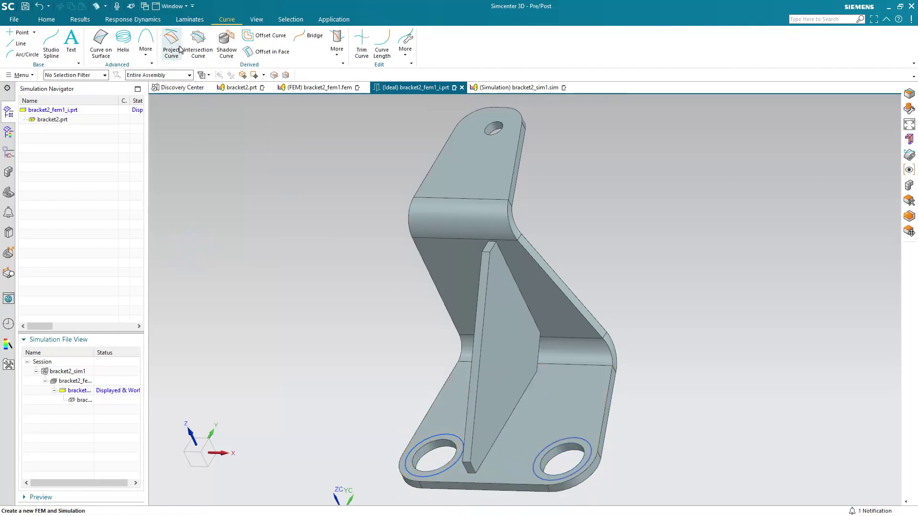
Divide all 35 bracket faces with both hole offset rings, projected normal to the face.
left_click(46, 19)
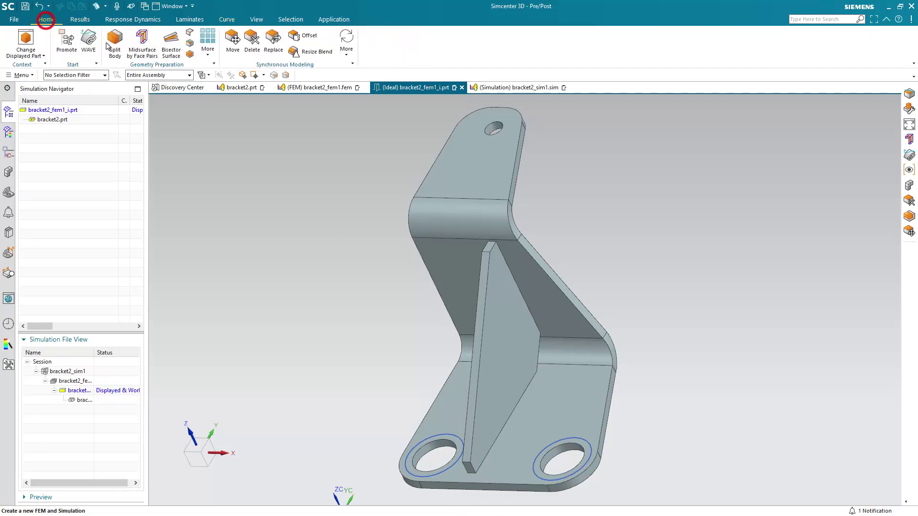
left_click(206, 53)
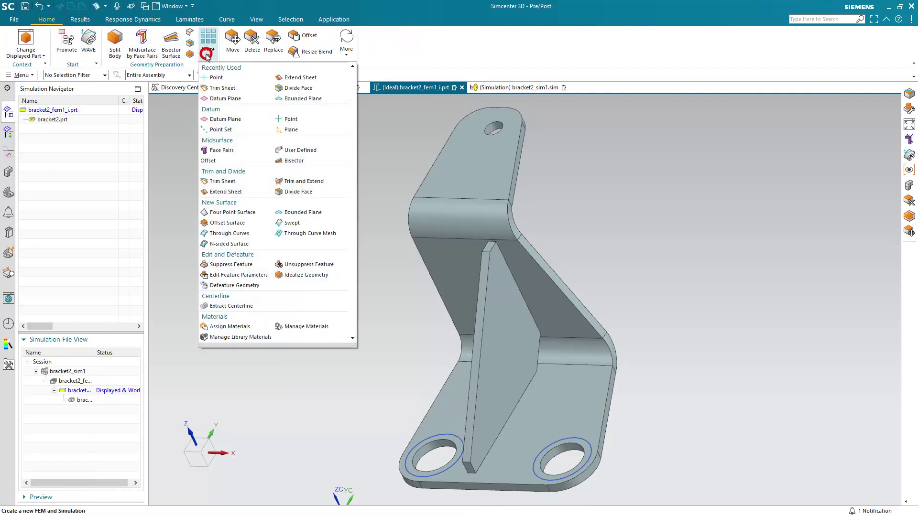
left_click(298, 191)
left_click(453, 398)
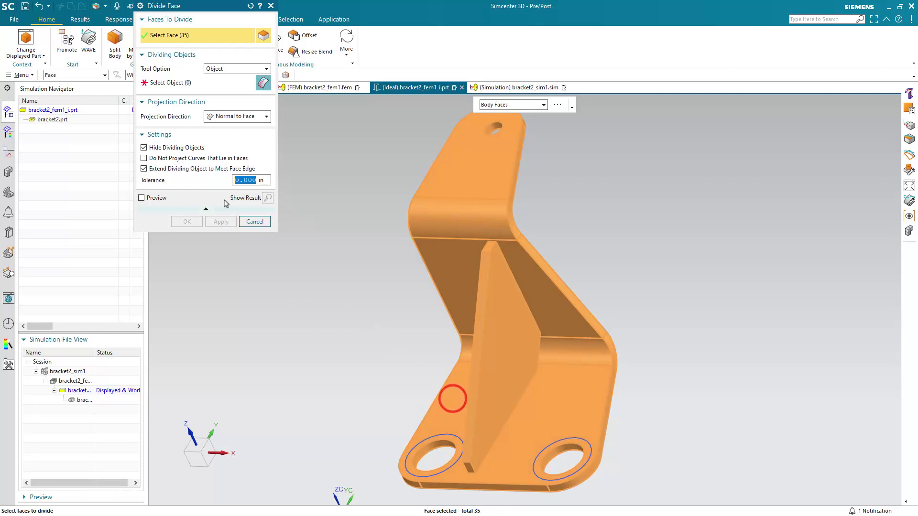
left_click(176, 83)
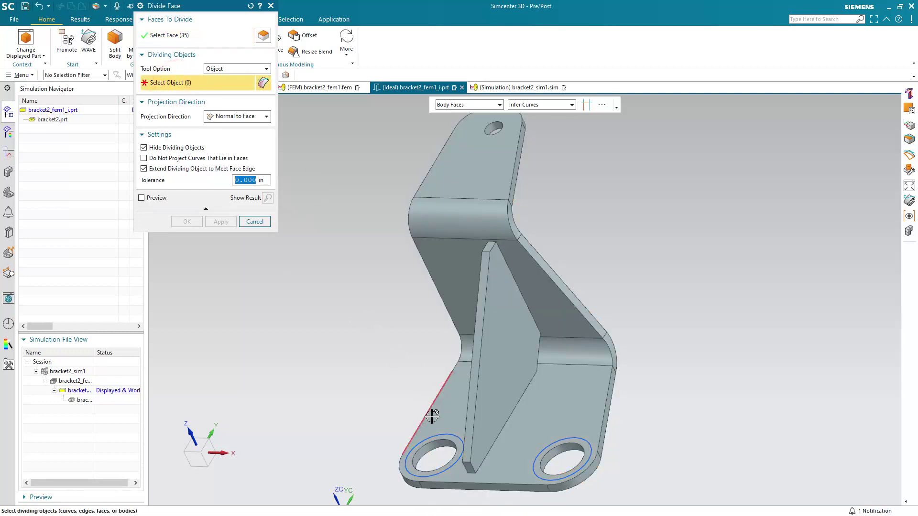
left_click(441, 435)
left_click(554, 438)
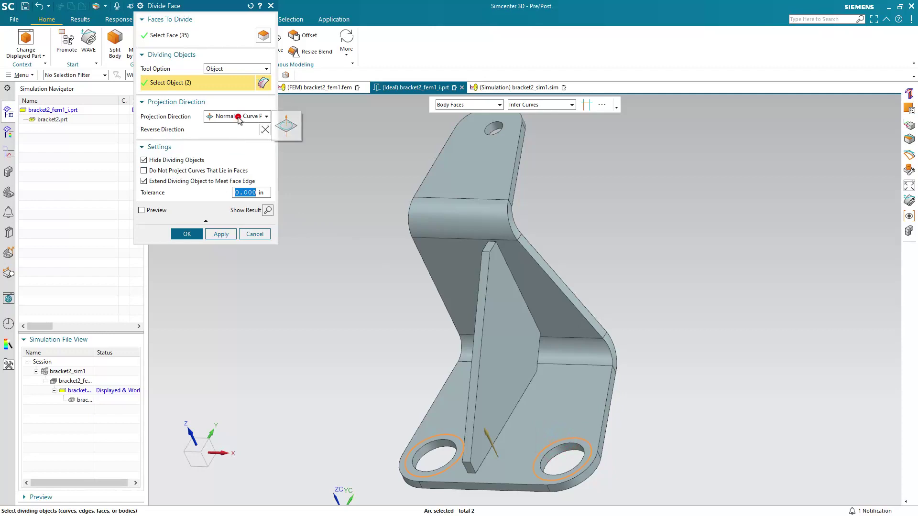
left_click(239, 116)
left_click(241, 128)
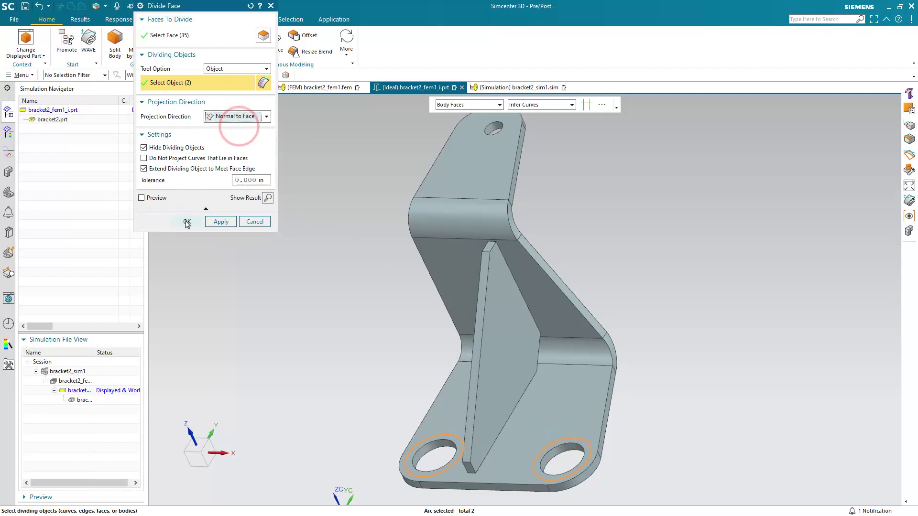
left_click(187, 233)
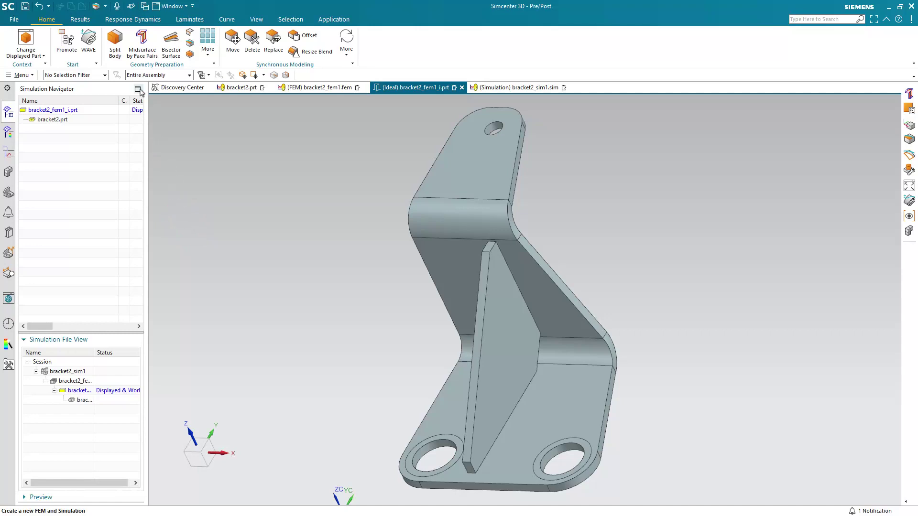
left_click(143, 48)
Generate a midsurface sheet from the bracket solid's paired thickness faces and inspect it.
left_click(471, 290)
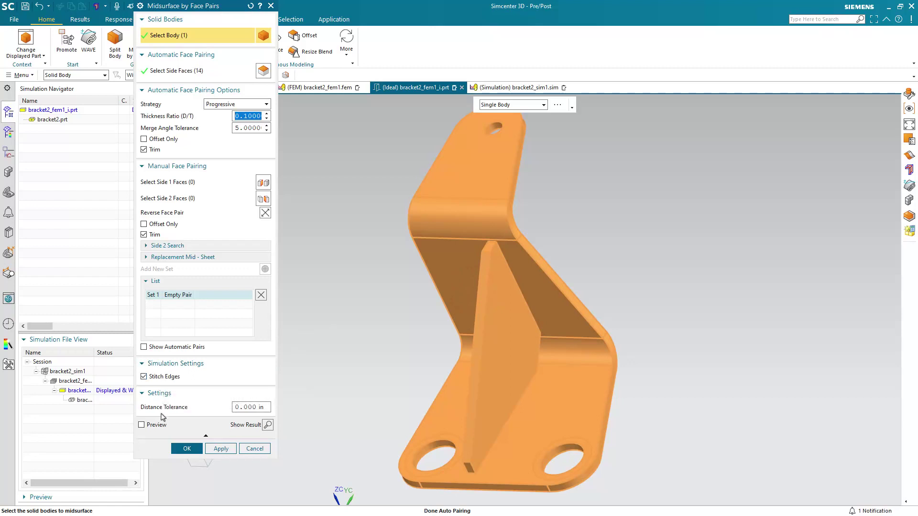
left_click(184, 449)
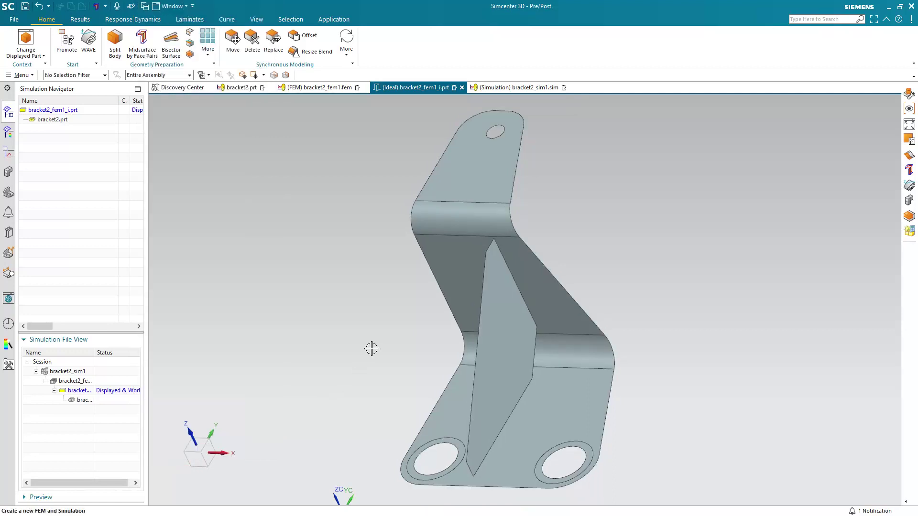
middle_click_drag(373, 349, 468, 317)
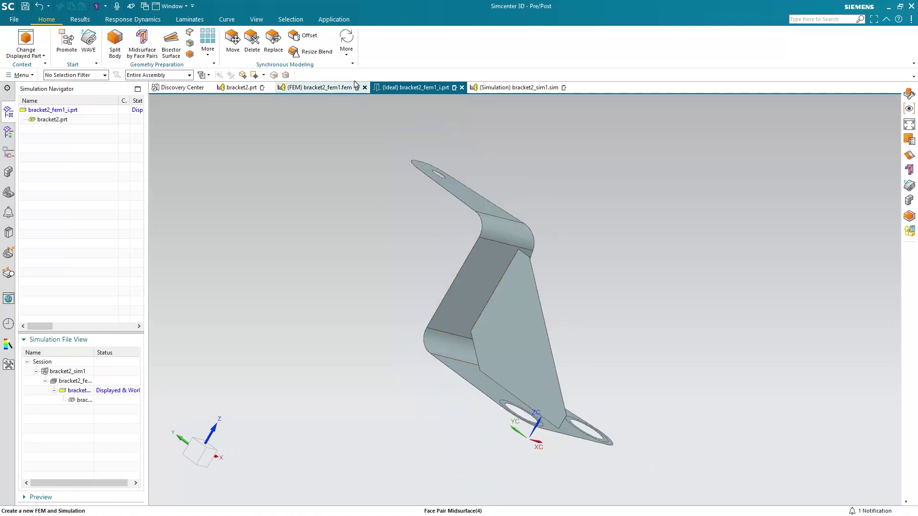
In Modeling, mirror the midsurface sheet bodies across a plane to form the symmetric bracket.
left_click(334, 20)
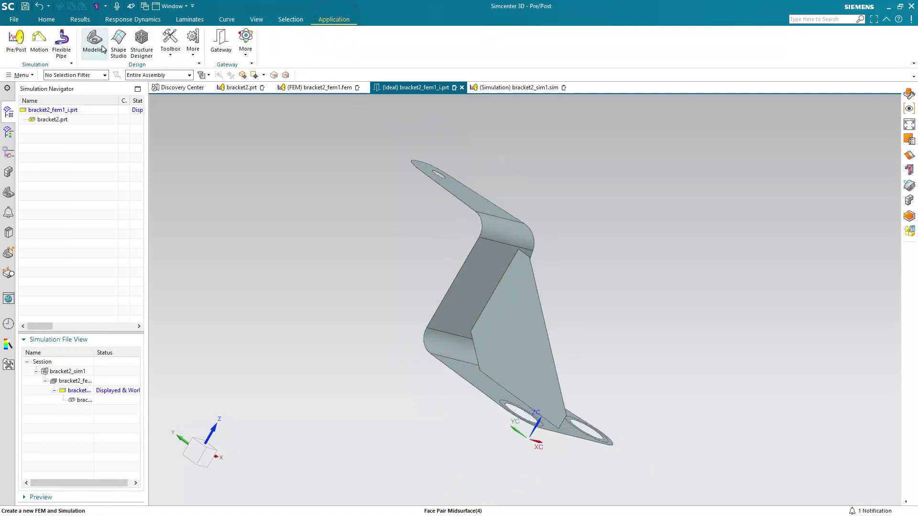
left_click(96, 42)
left_click(329, 46)
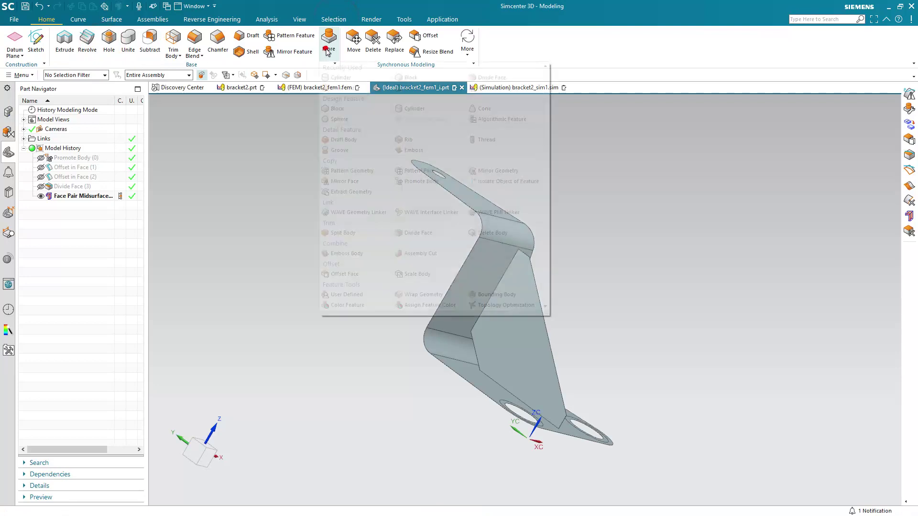
left_click(497, 172)
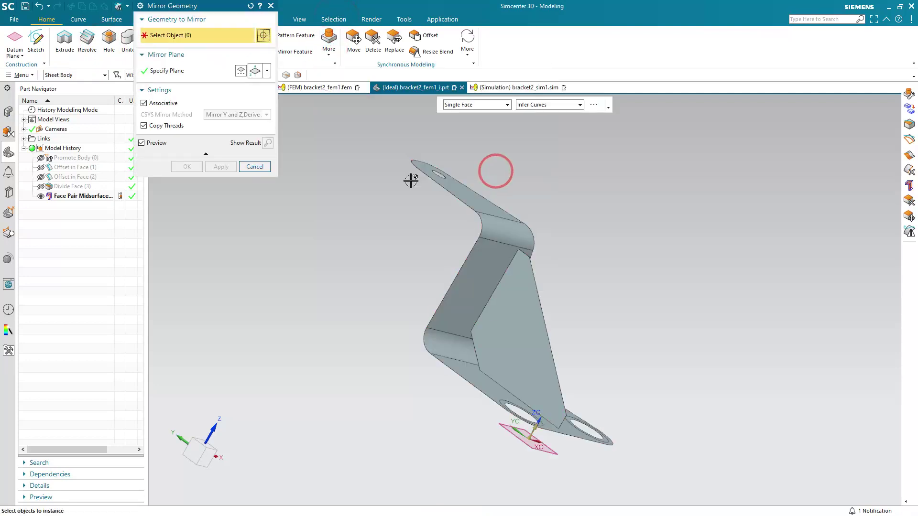
left_click(86, 75)
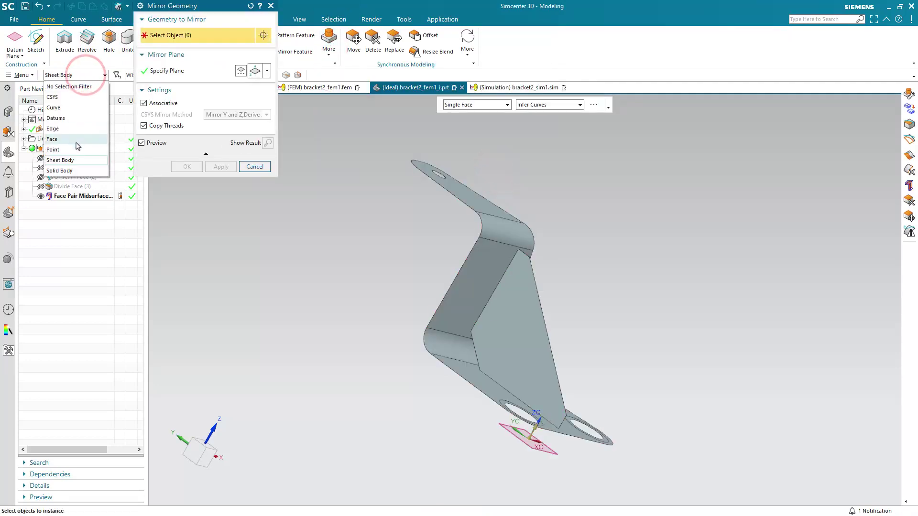
left_click(76, 162)
left_click_drag(348, 143, 673, 458)
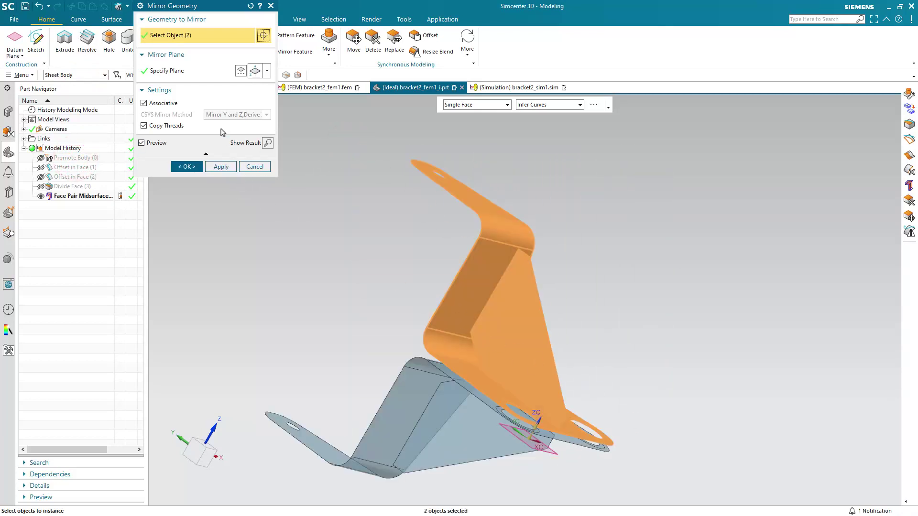
left_click(174, 70)
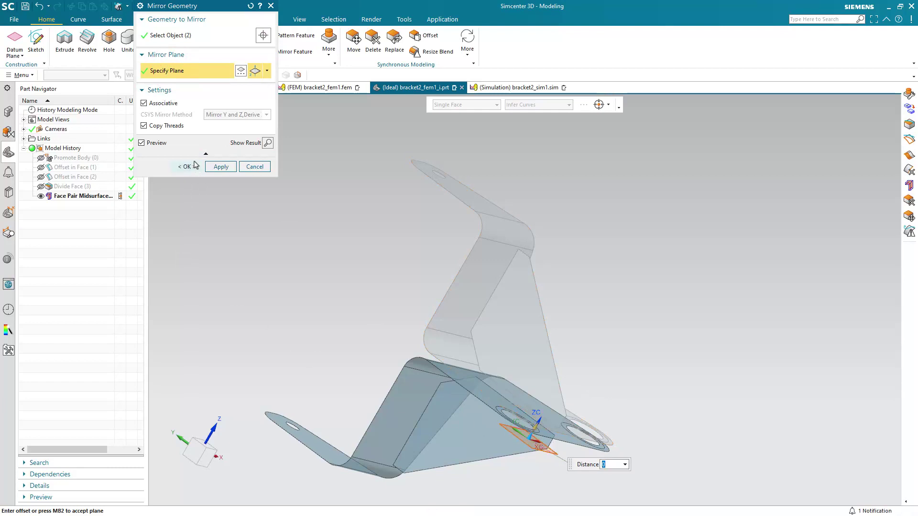
left_click(187, 166)
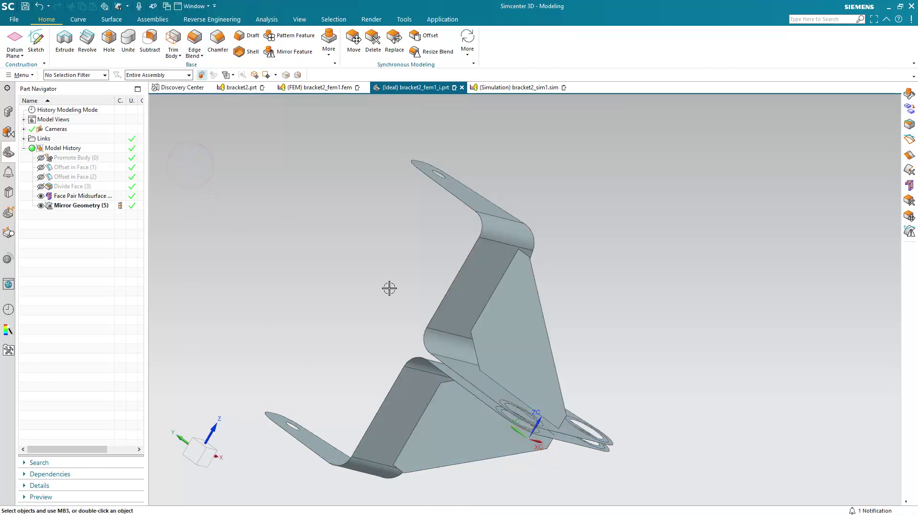
mouse_move(389, 287)
middle_mouse_down()
mouse_move(415, 296)
mouse_move(385, 306)
middle_mouse_up()
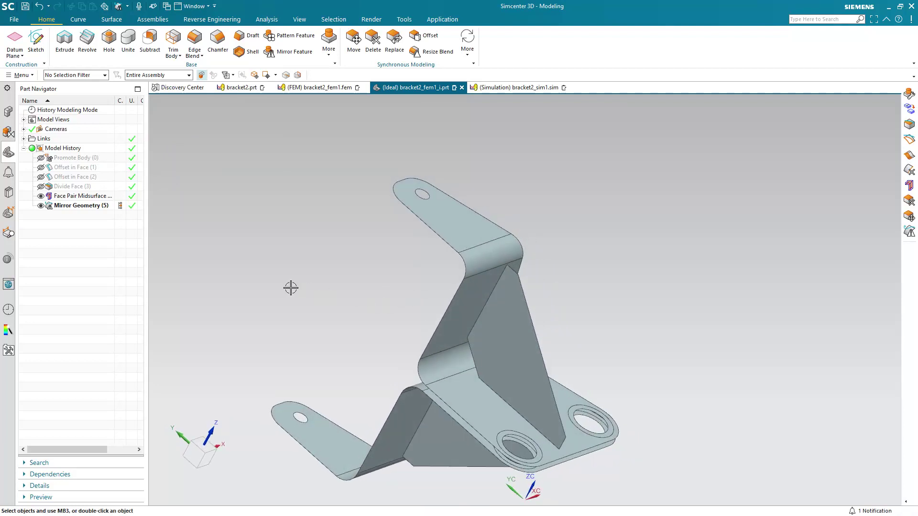
Switch to bracket2_fem1.fem and hide the original solid BRACKET2 body.
left_click(334, 90)
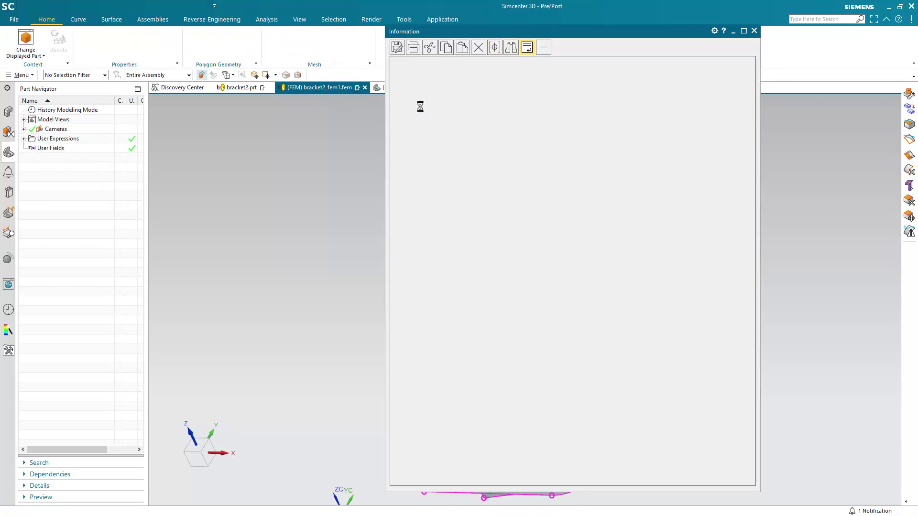
left_click(754, 31)
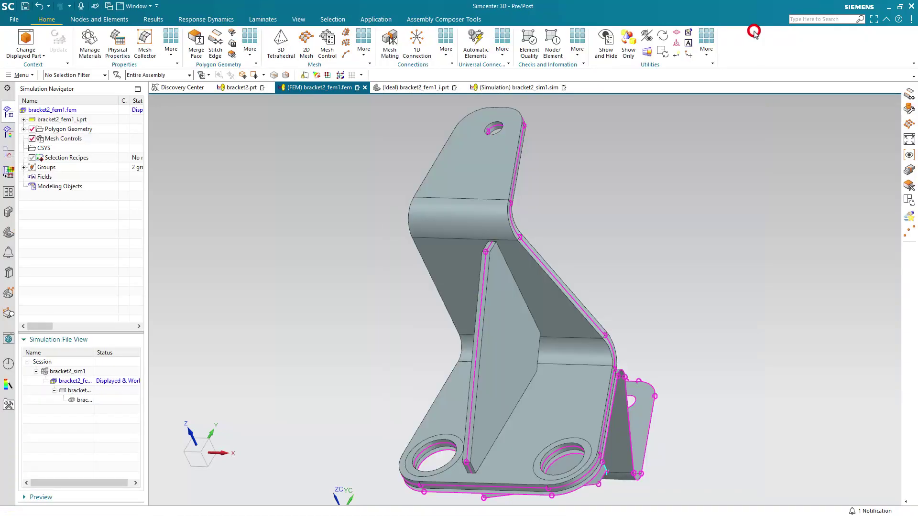
left_click(25, 130)
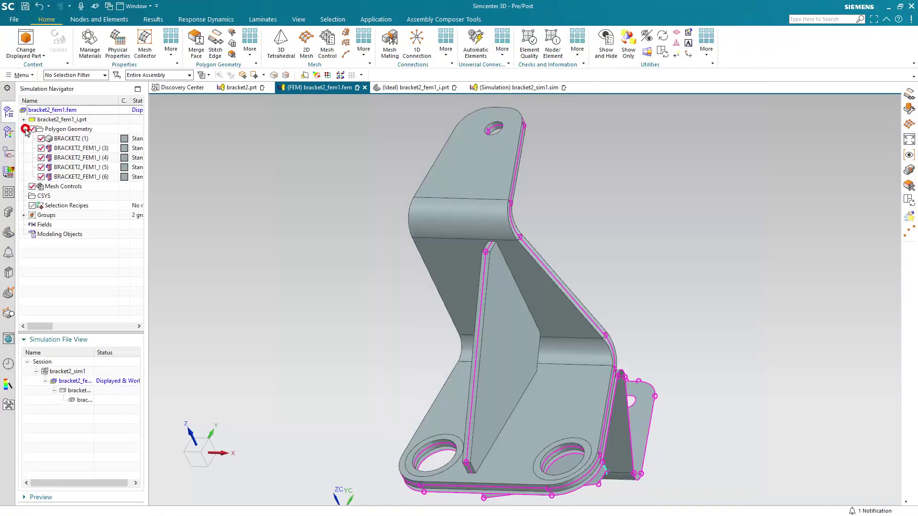
left_click(41, 138)
right_click(54, 112)
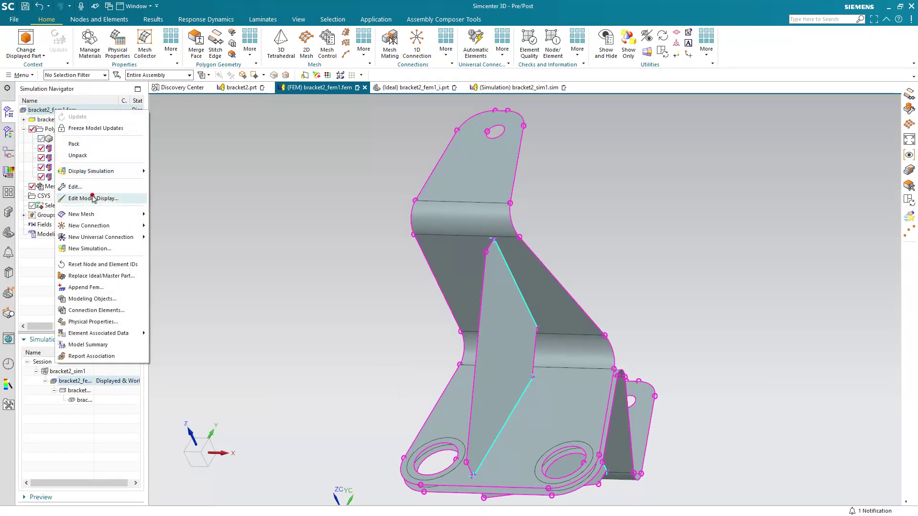
Apply the FEM's model display settings and rotate the bracket to a front view.
left_click(92, 196)
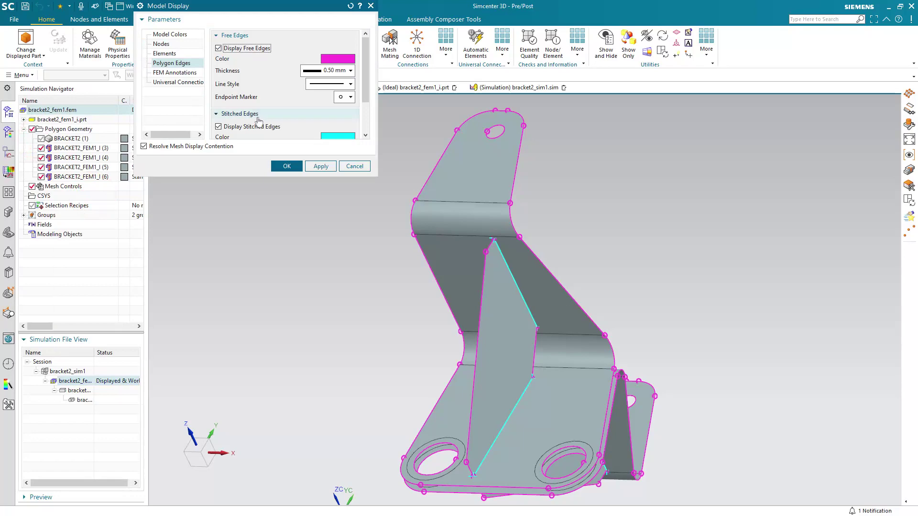
left_click(286, 165)
mouse_move(317, 280)
middle_mouse_down()
mouse_move(353, 307)
mouse_move(399, 317)
mouse_move(428, 308)
mouse_move(330, 271)
middle_mouse_up()
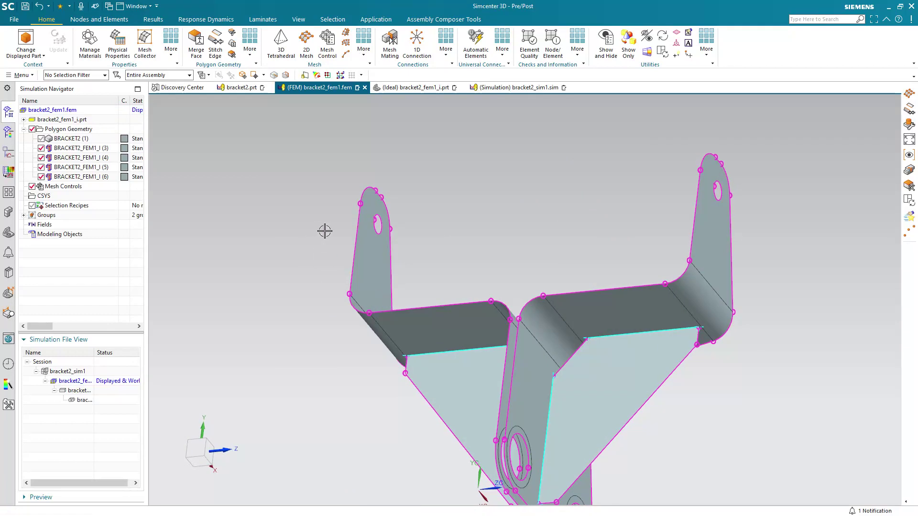
scroll(311, 231, "down", 3)
middle_click_drag(312, 231, 298, 249)
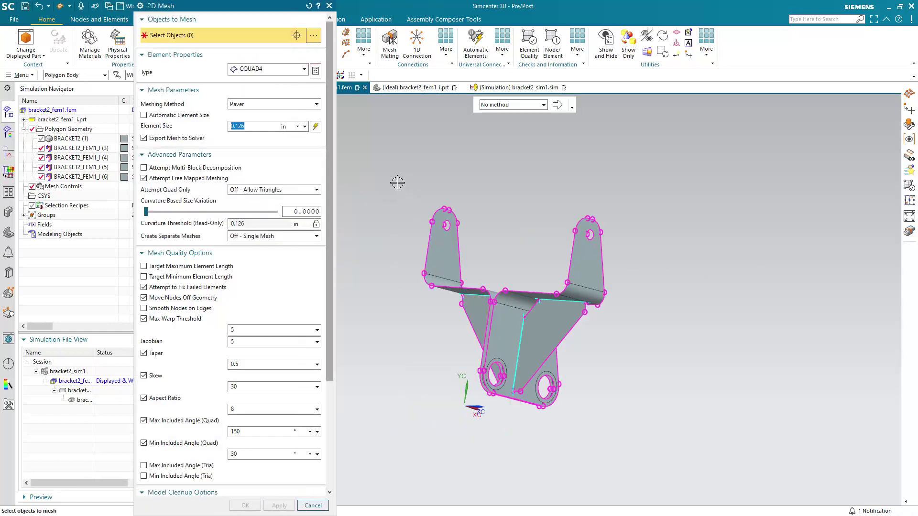
Mesh the four midsurface bodies with CQUAD4 shells, giving 2410 nodes and 2252 elements.
left_click_drag(397, 182, 644, 442)
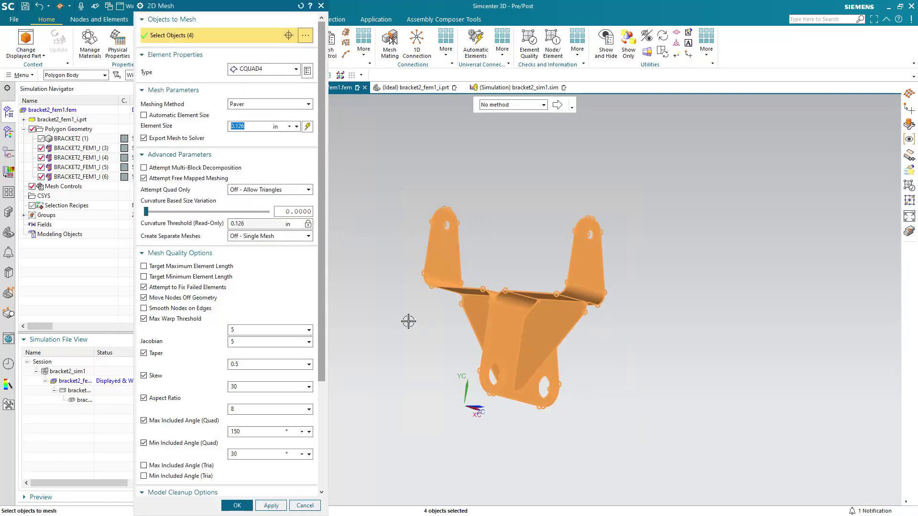
scroll(318, 261, "down", 5)
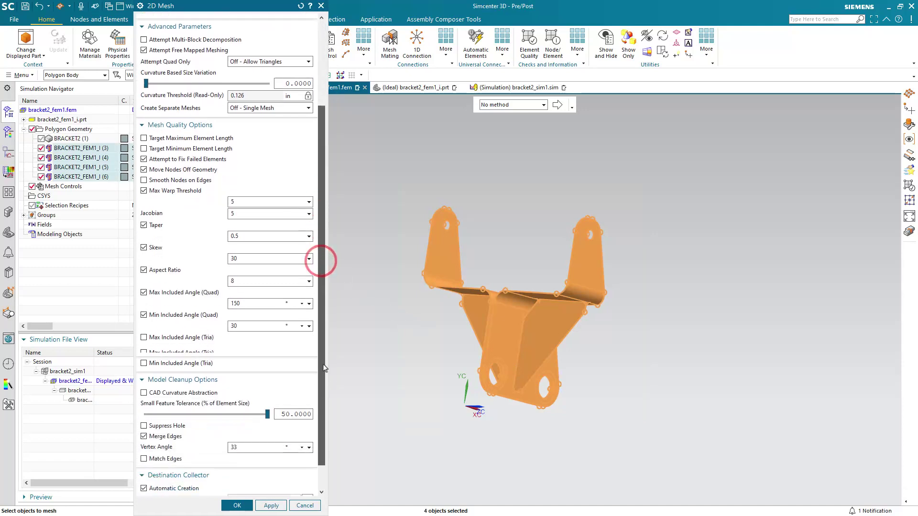
left_click(238, 506)
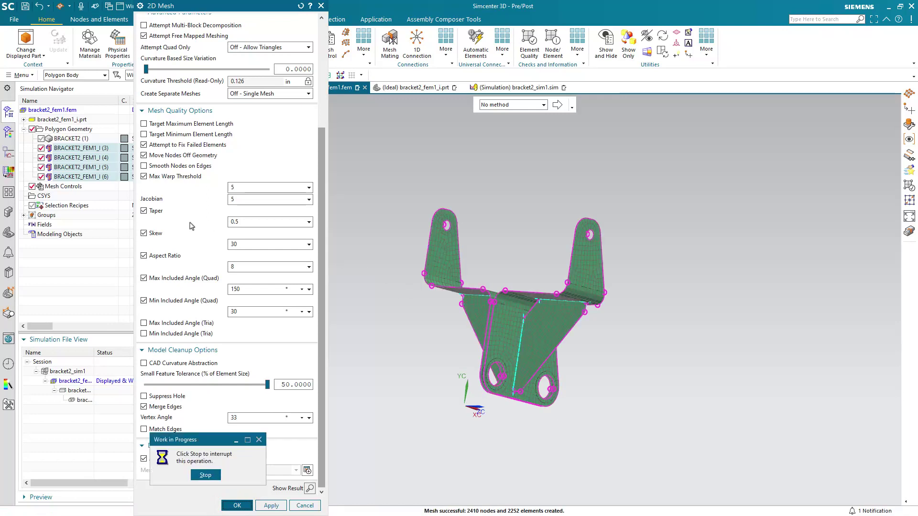
left_click(24, 196)
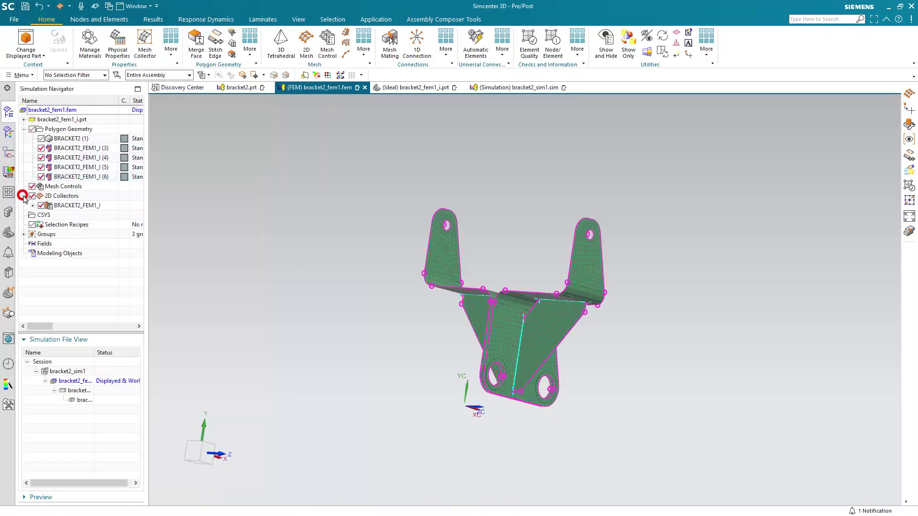
Set the mesh thickness source to Midsurface and confirm a uniform 0.125 in thickness contour.
left_click(32, 205)
right_click(84, 215)
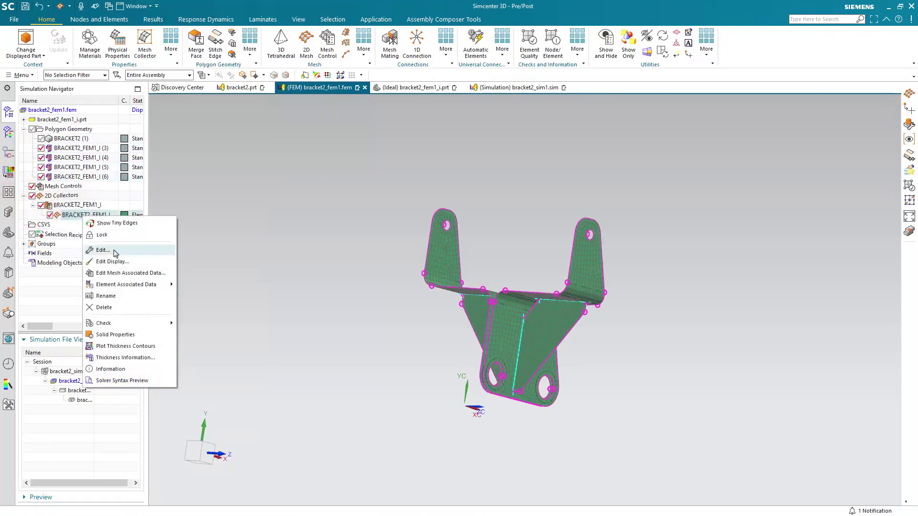
left_click(132, 274)
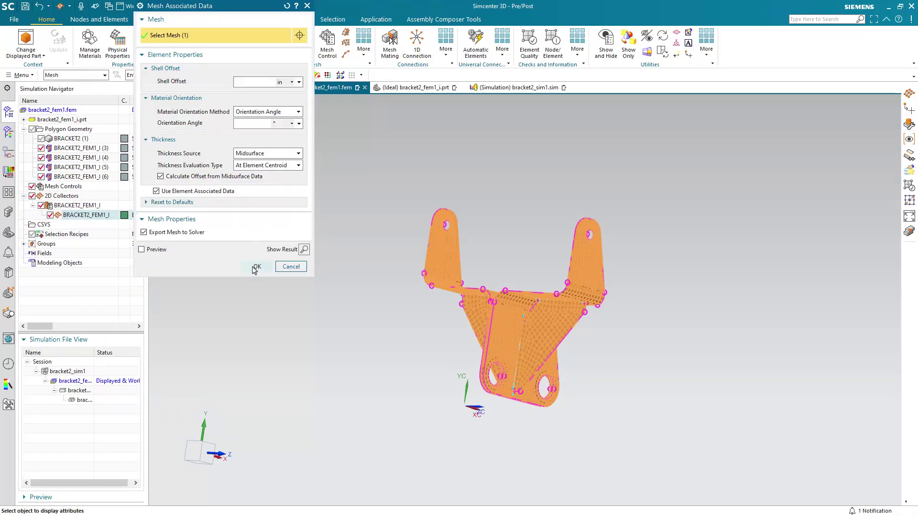
left_click(255, 268)
right_click(87, 216)
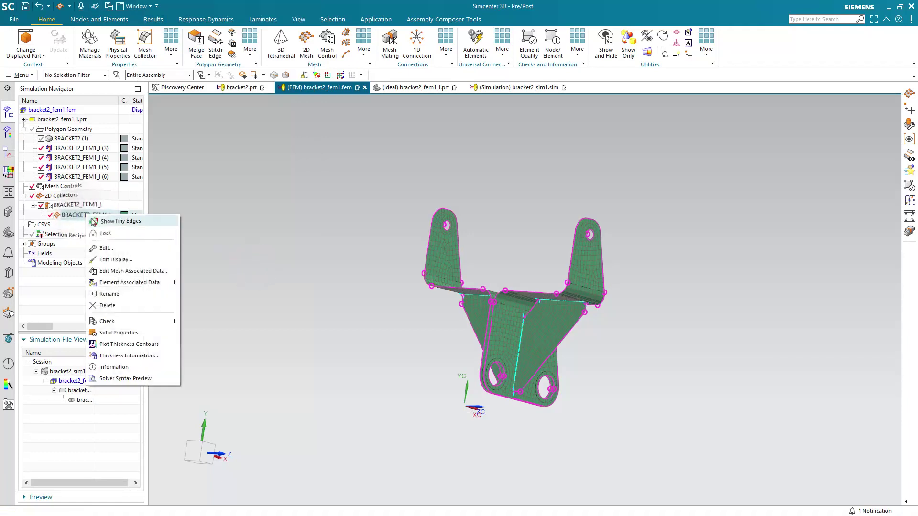
left_click(129, 345)
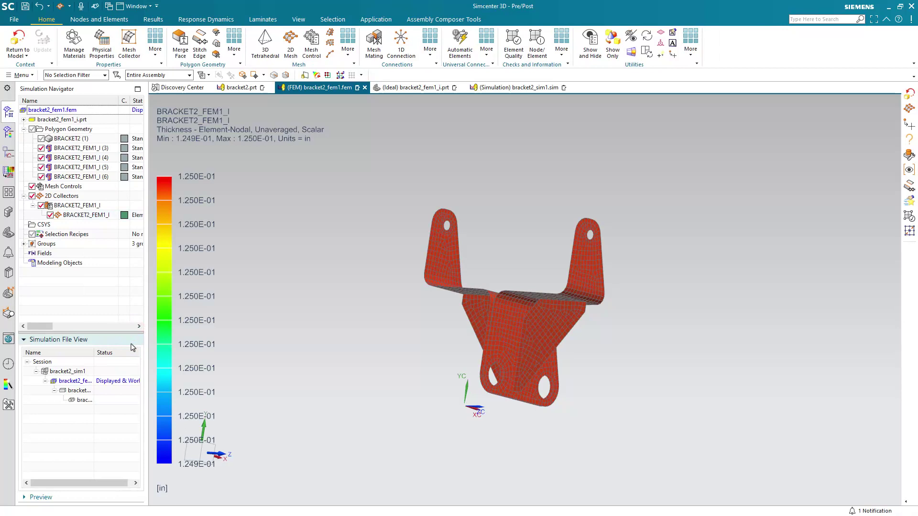
left_click(14, 42)
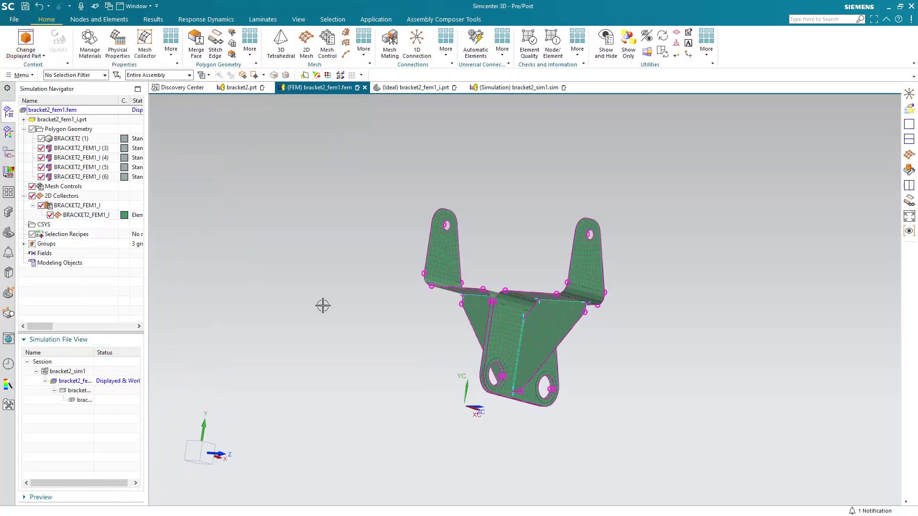
Connect both upper hole edges to center points with RBE2 spiders, then display bracket2_sim1.sim.
left_click(417, 42)
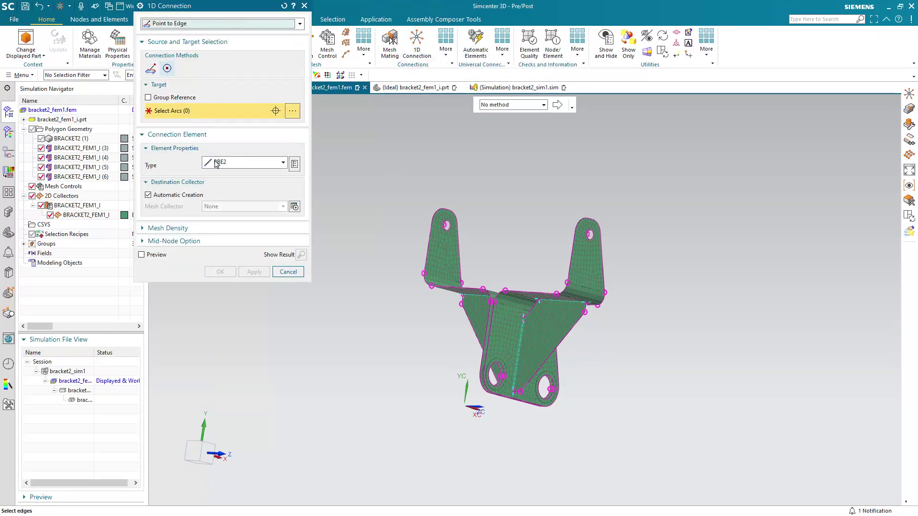
left_click(592, 239)
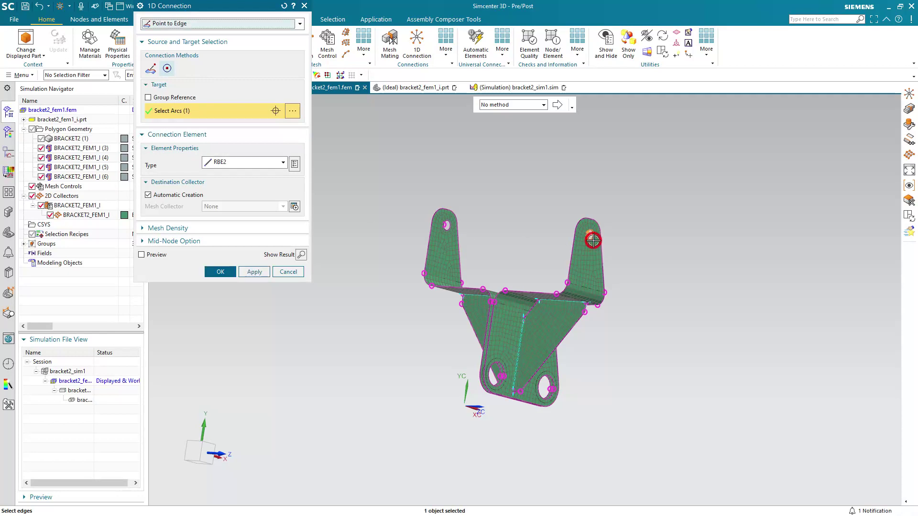
left_click(447, 230)
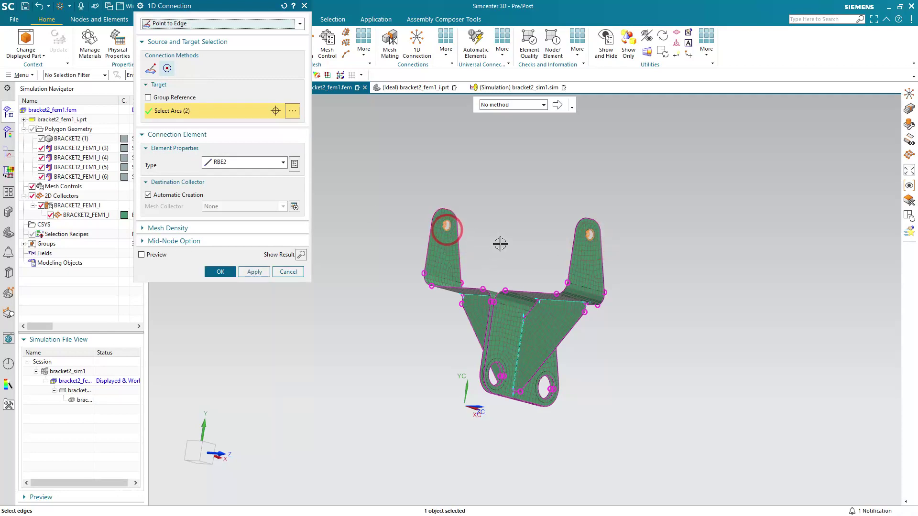
scroll(483, 237, "up", 3)
left_click(227, 272)
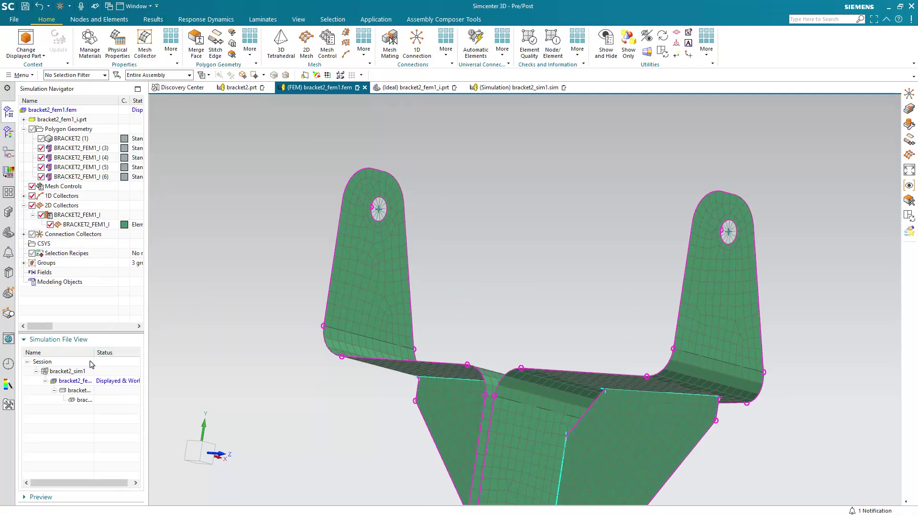
double_click(75, 372)
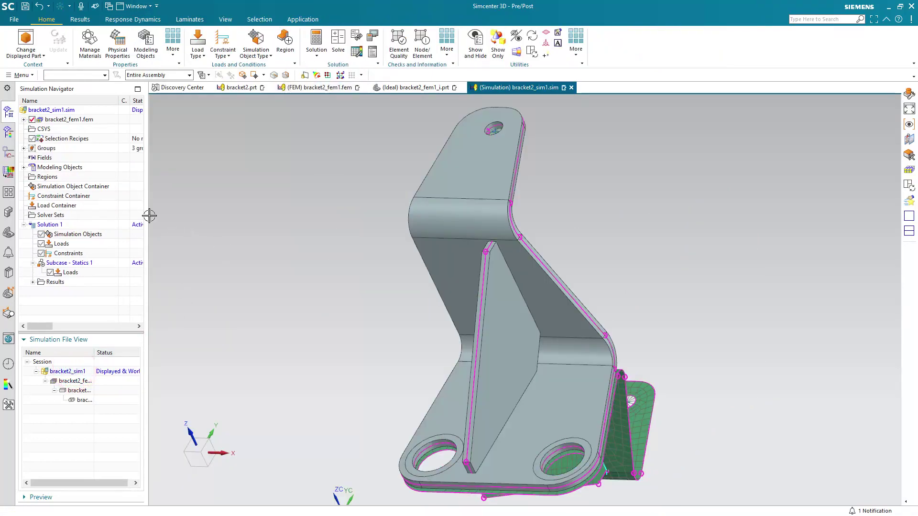
Hide the solid body in the simulation to reveal the bracket's shell mesh.
left_click(23, 120)
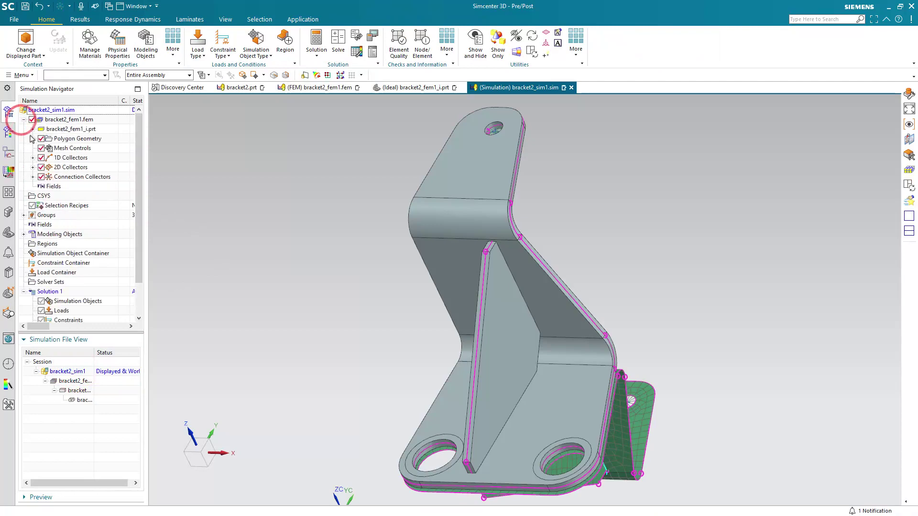
left_click(33, 138)
left_click(50, 148)
middle_click_drag(363, 256, 291, 191)
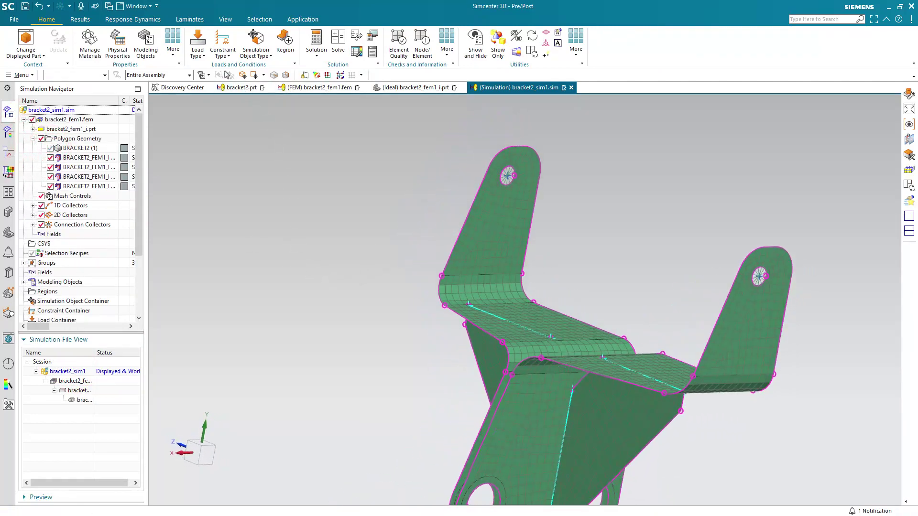
Apply a 1 lbf force at the upper hole center points.
left_click(197, 48)
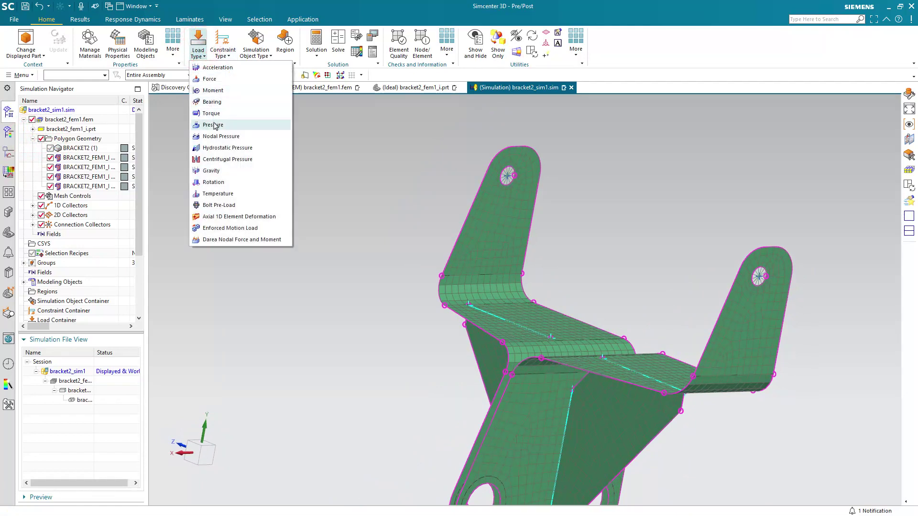
left_click(215, 78)
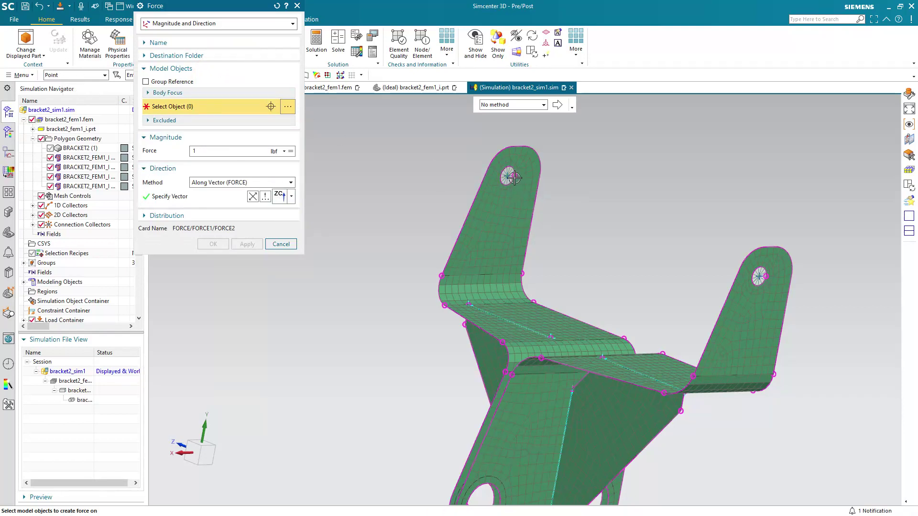
left_click(514, 177)
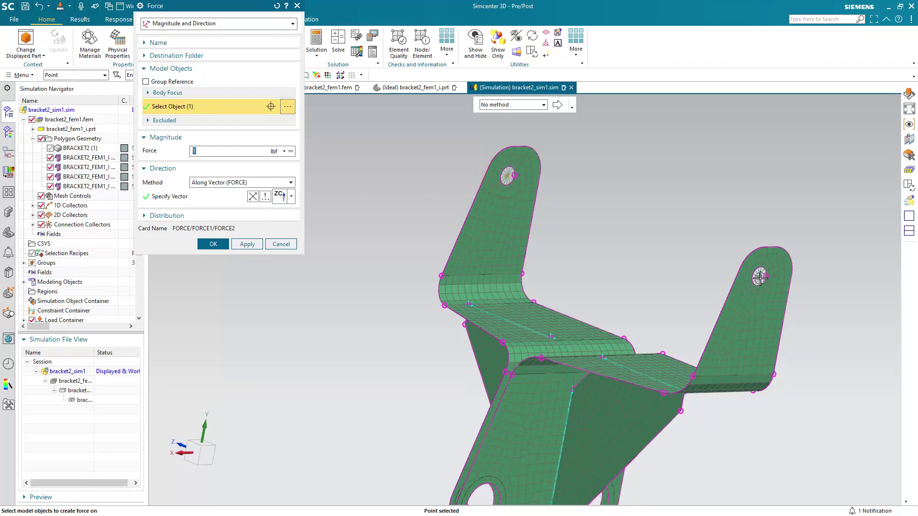
left_click(214, 244)
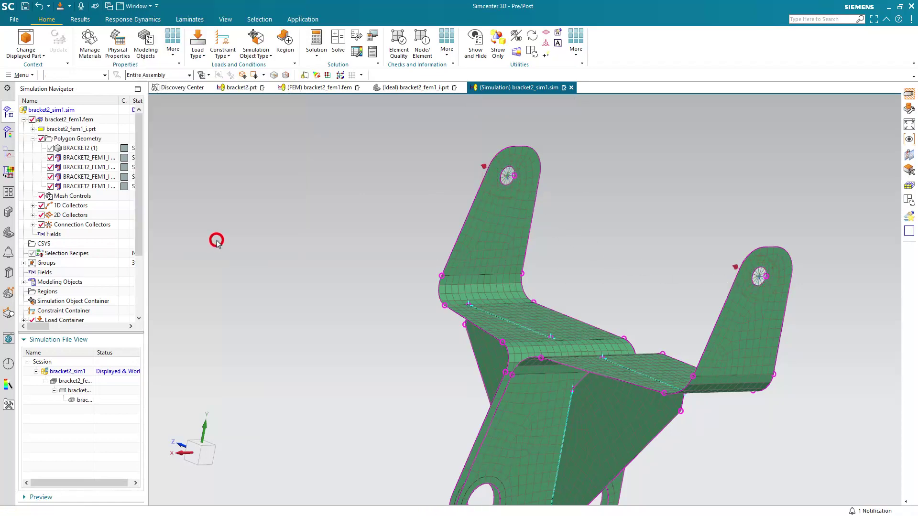
middle_click_drag(411, 290, 462, 287)
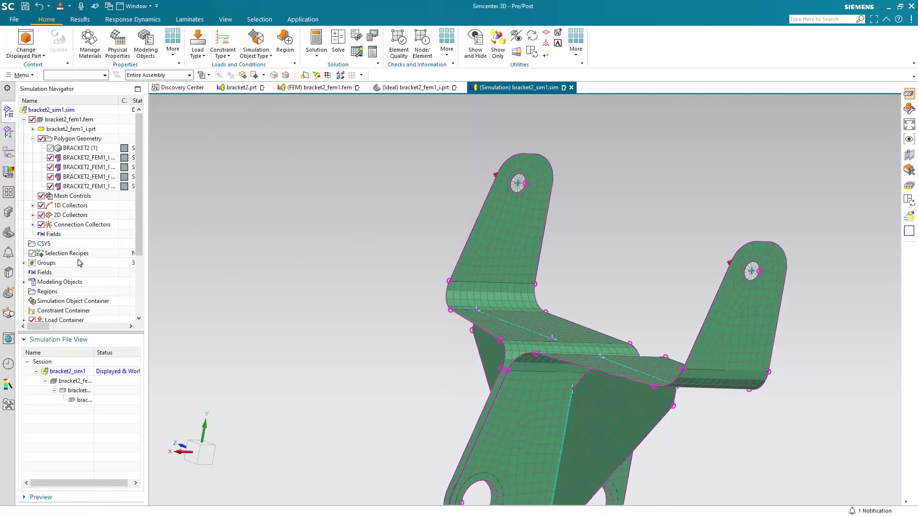
Start a Fixed Constraint on the left and right base mounting hole faces.
scroll(80, 263, "down", 3)
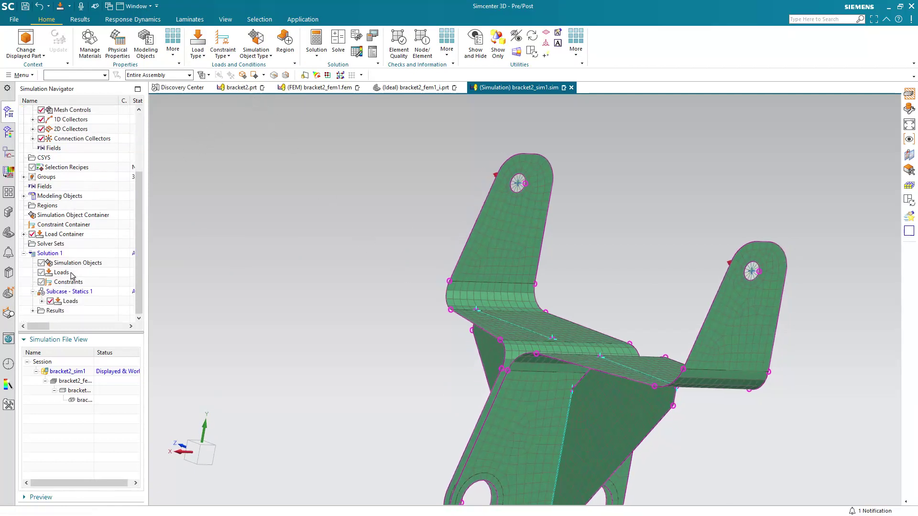
double_click(69, 294)
left_click(226, 50)
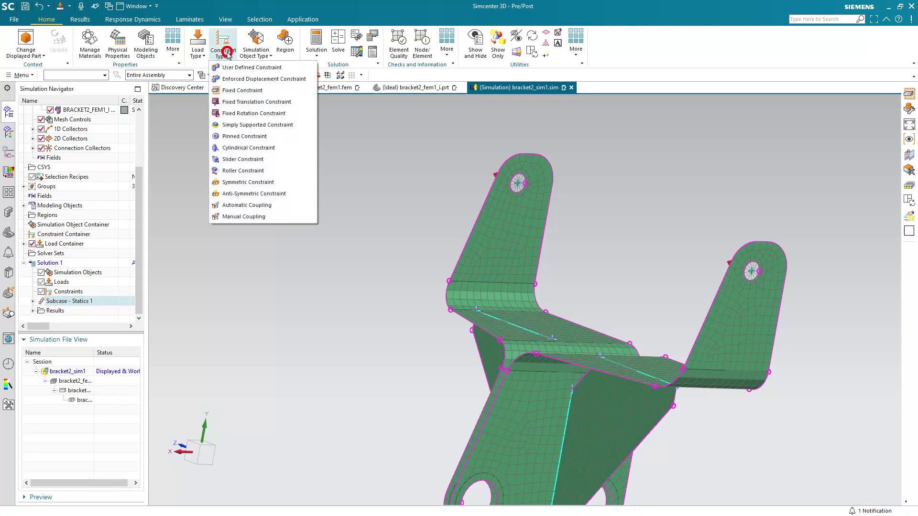
left_click(242, 90)
scroll(396, 187, "down", 2)
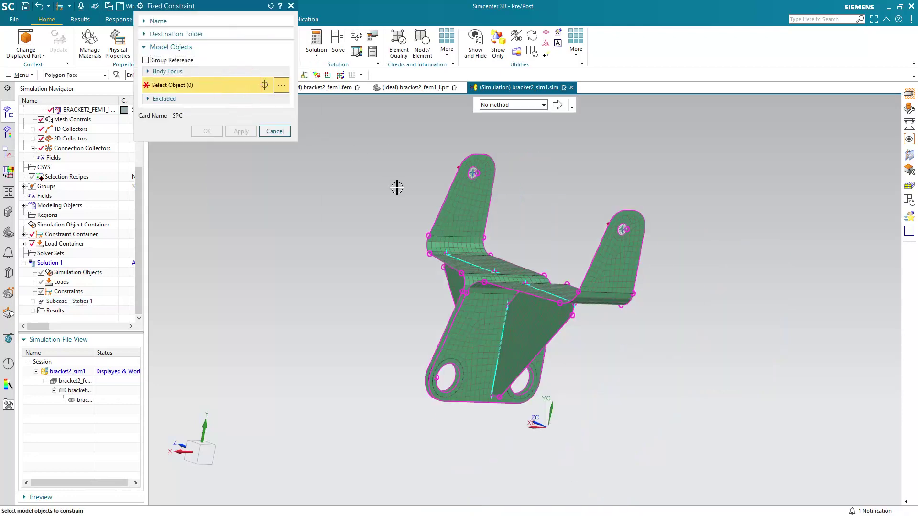
scroll(444, 385, "up", 3)
left_click(490, 392)
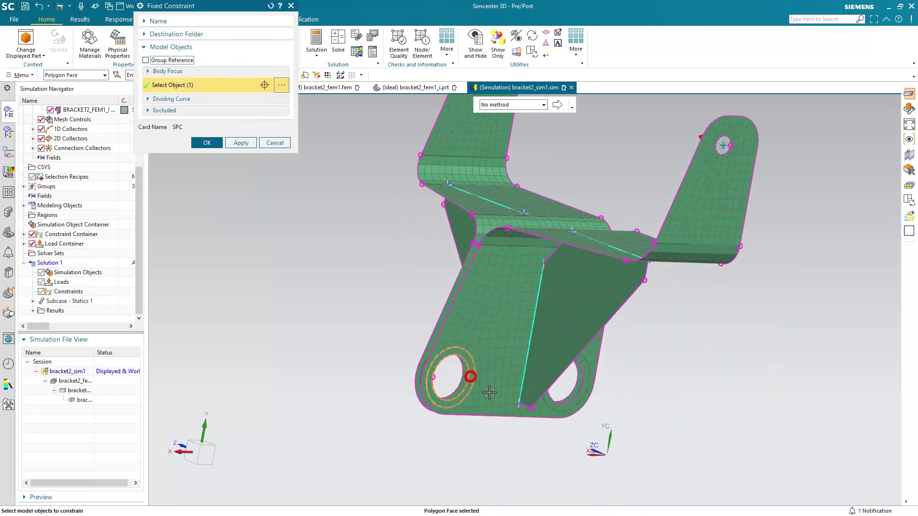
left_click(559, 405)
Add the ring faces around both holes and confirm the fixed constraint.
middle_click_drag(470, 378, 542, 387)
left_click(533, 390)
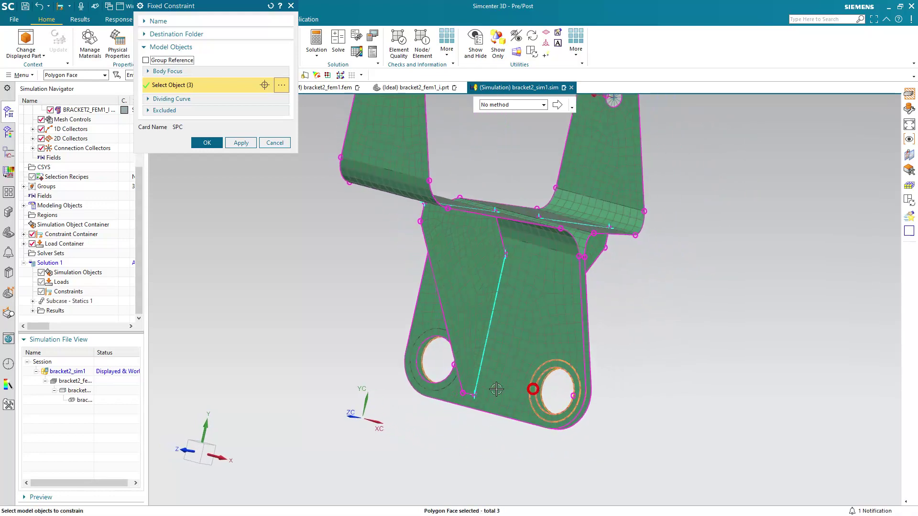
left_click(436, 384)
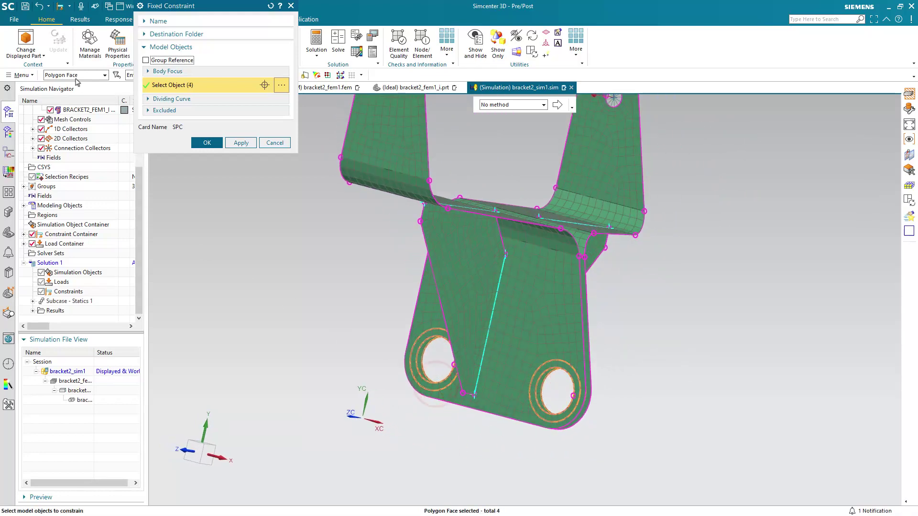
left_click(205, 143)
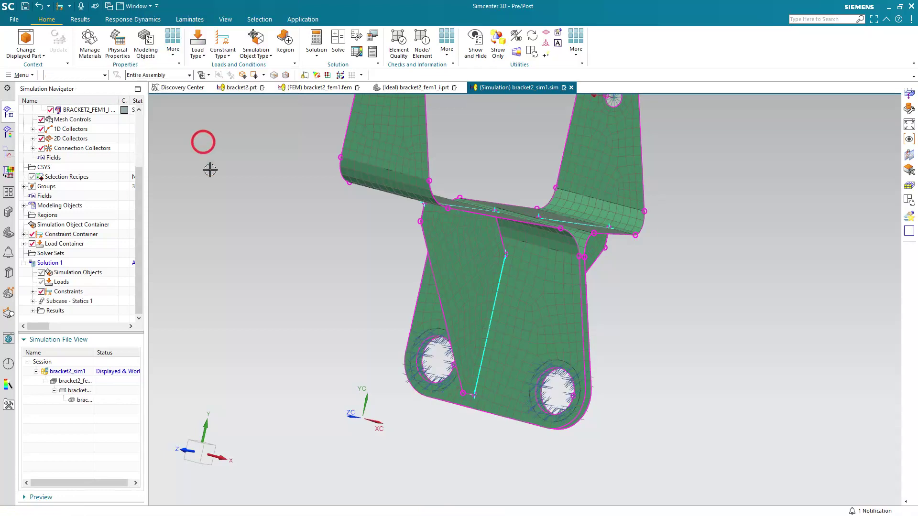
middle_click_drag(506, 344, 416, 383)
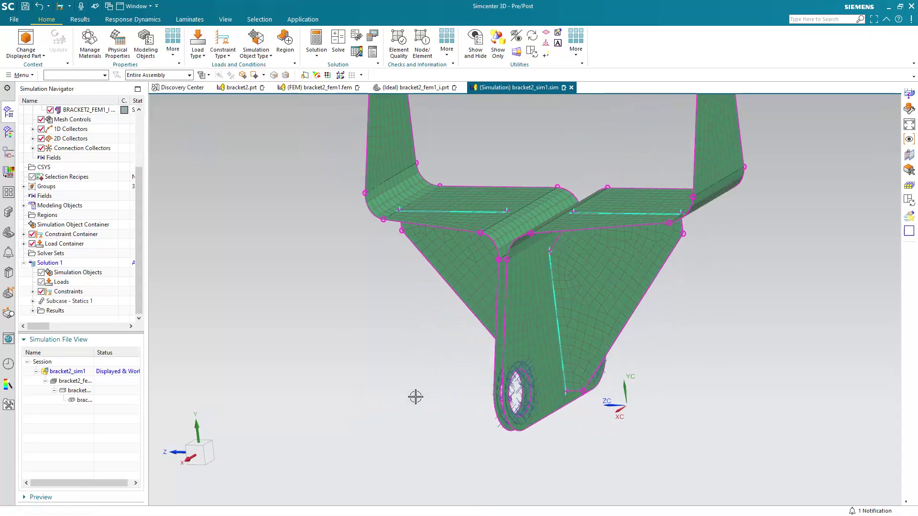
Solve Solution 1 with Nastran, skip the message review, and load its Structural results.
right_click(48, 262)
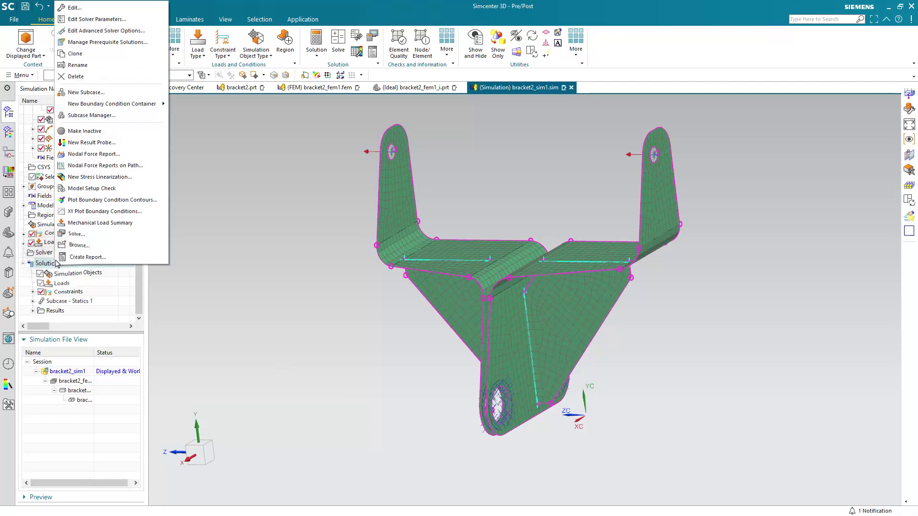
left_click(83, 234)
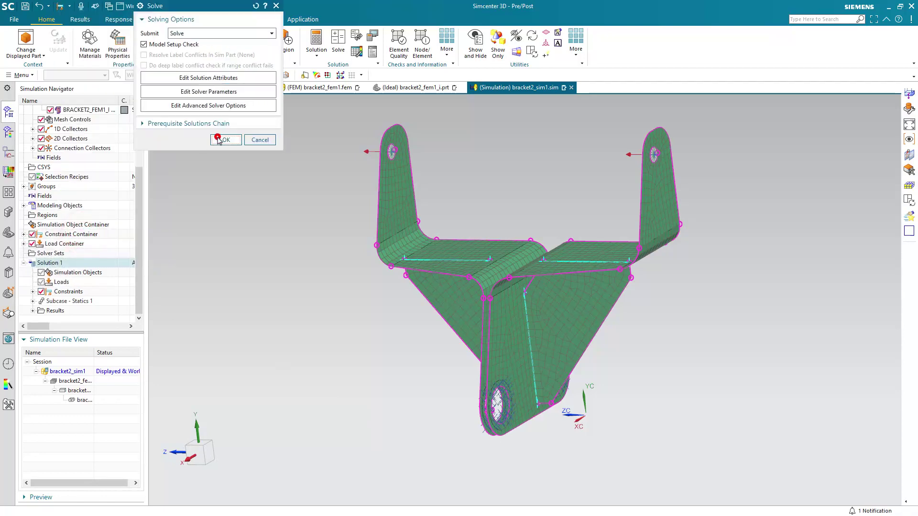
left_click(220, 140)
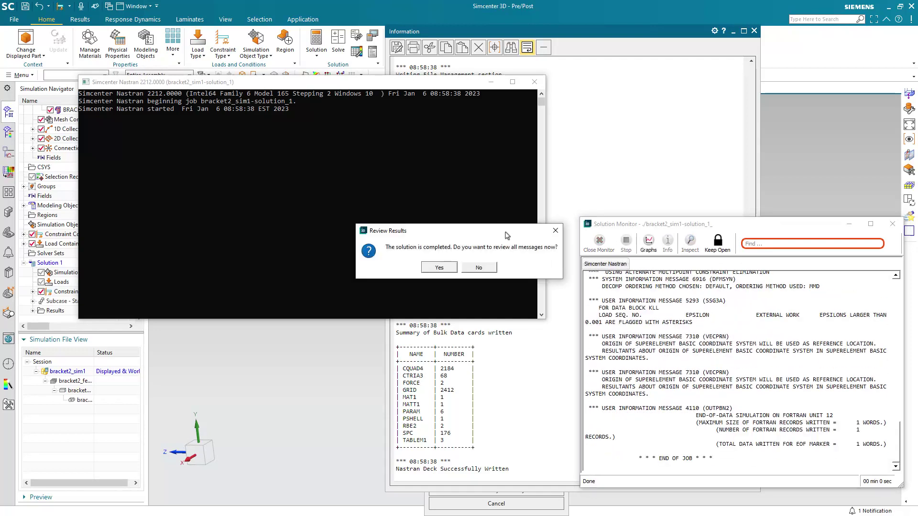
left_click(485, 269)
left_click(507, 503)
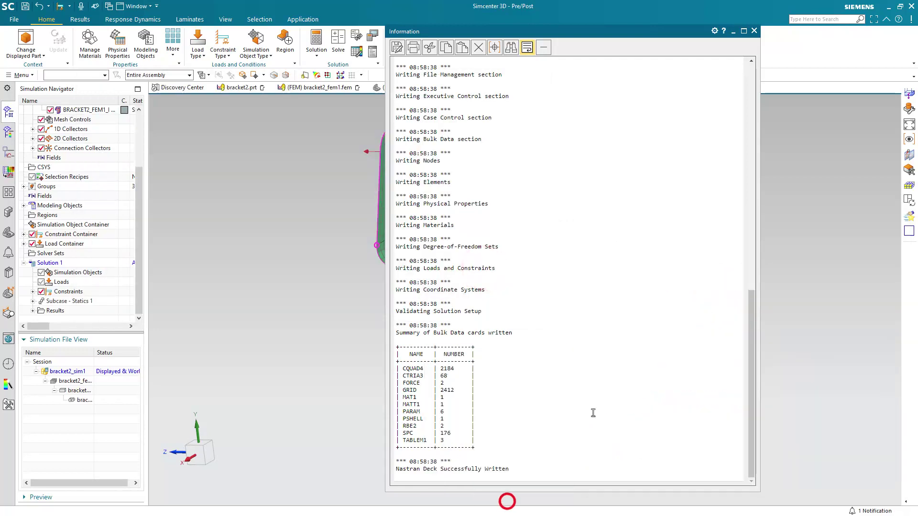
left_click(754, 30)
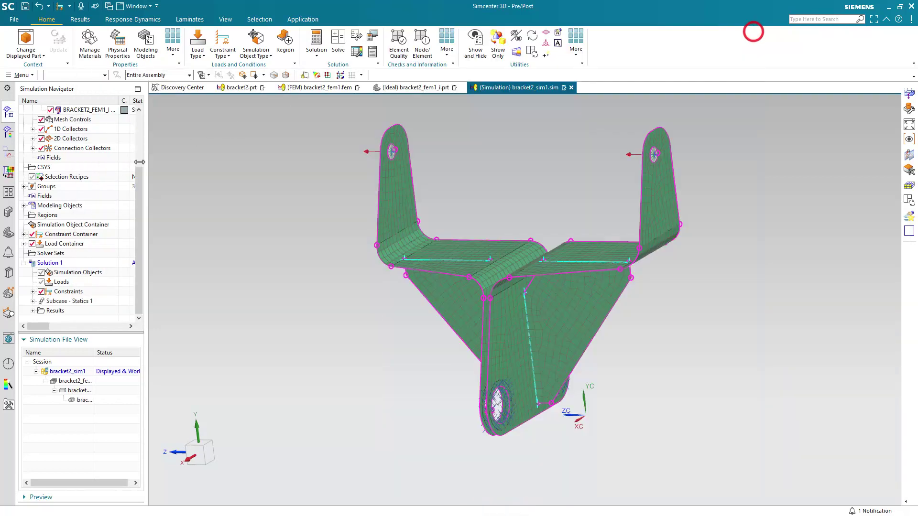
left_click(33, 311)
double_click(67, 312)
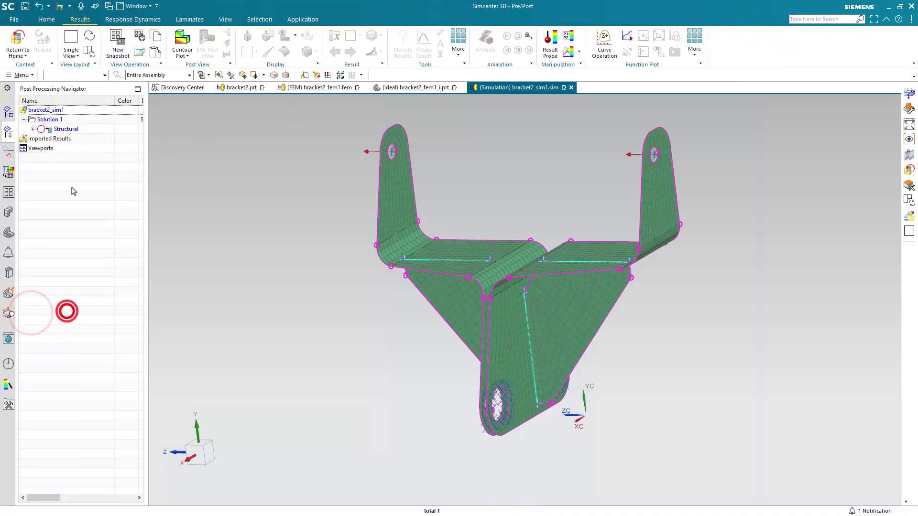
Plot and briefly animate Solution 1's nodal displacement contour, peaking at 3.938E-04 in.
left_click(33, 128)
left_click(63, 139)
double_click(63, 139)
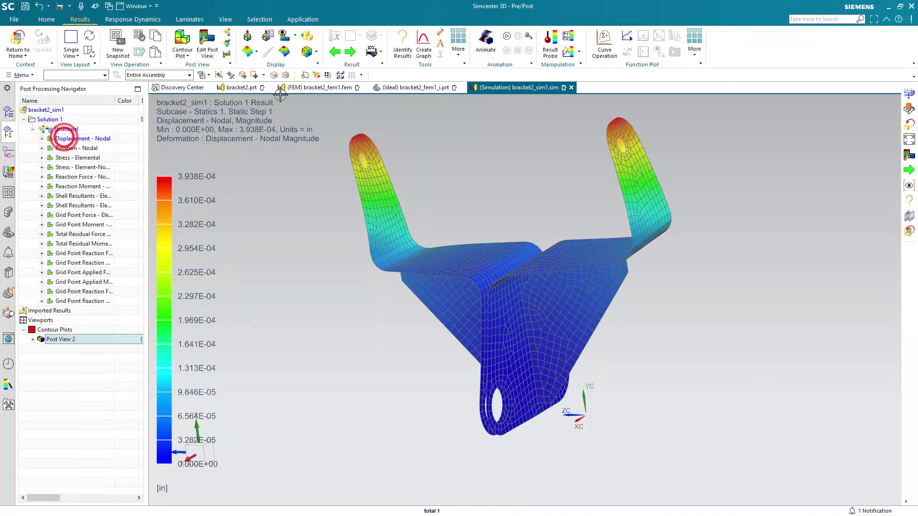
left_click(507, 37)
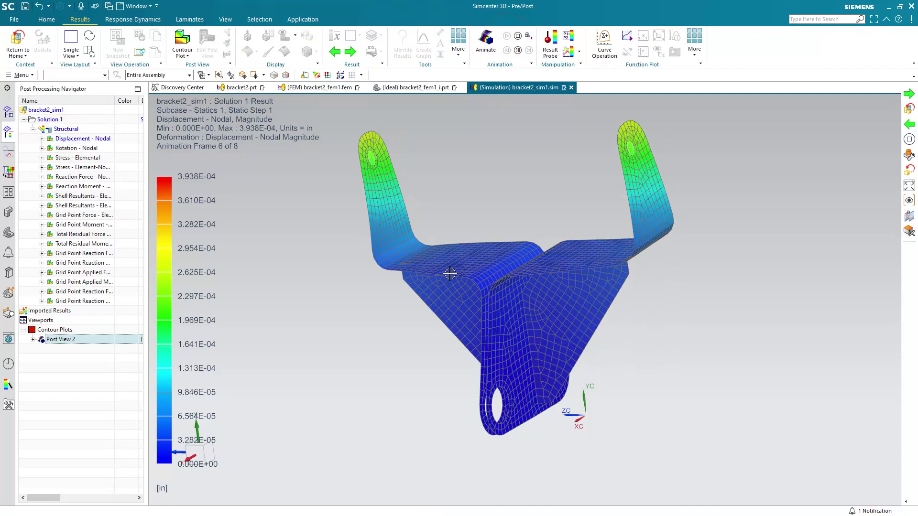
middle_click_drag(447, 270, 445, 230)
left_click(516, 35)
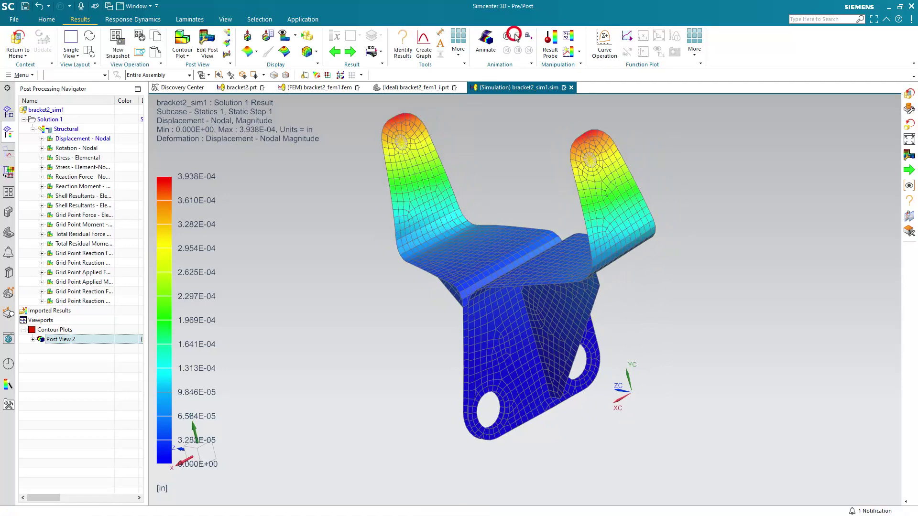
Display bracket2.prt and move the gusset face 0.15 in to thicken it.
left_click(16, 38)
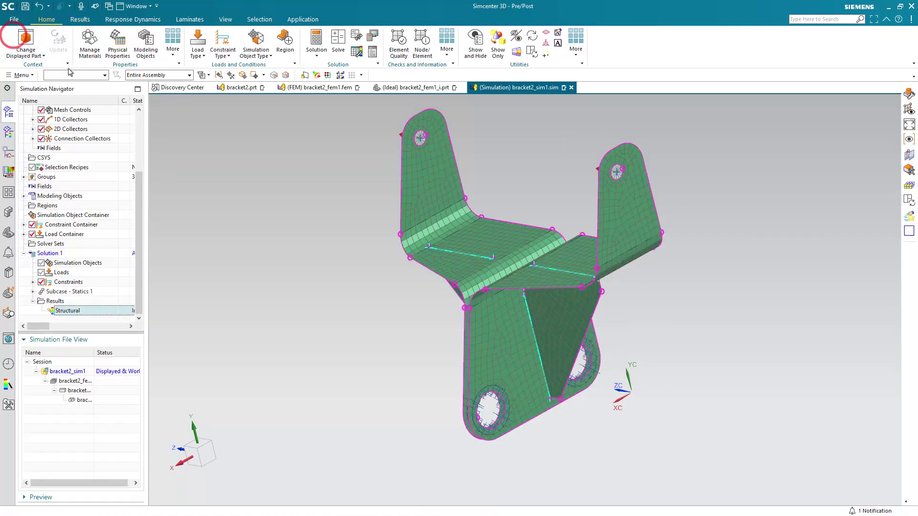
double_click(85, 401)
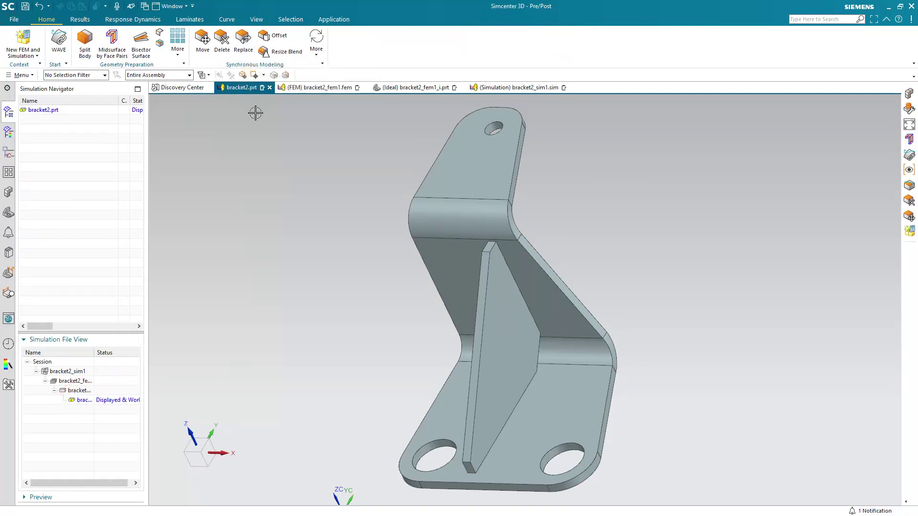
left_click(203, 50)
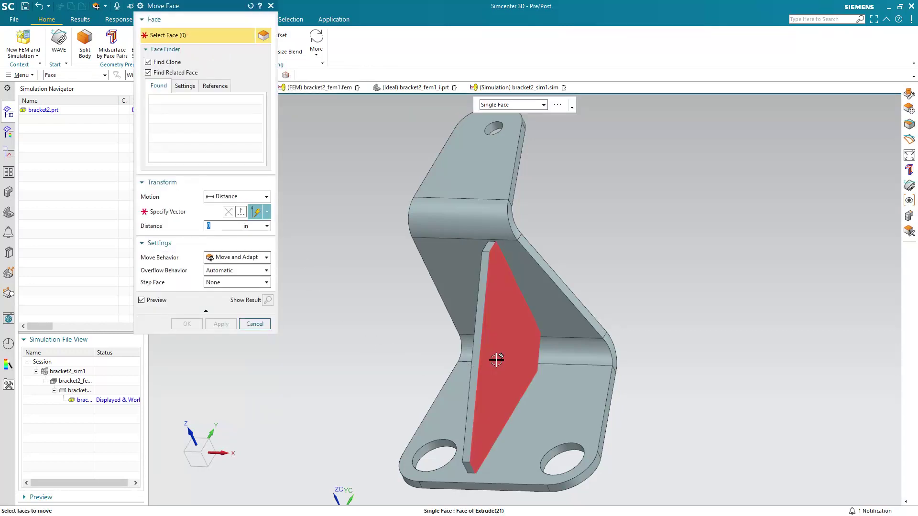
left_click(503, 362)
left_click_drag(487, 359, 492, 358)
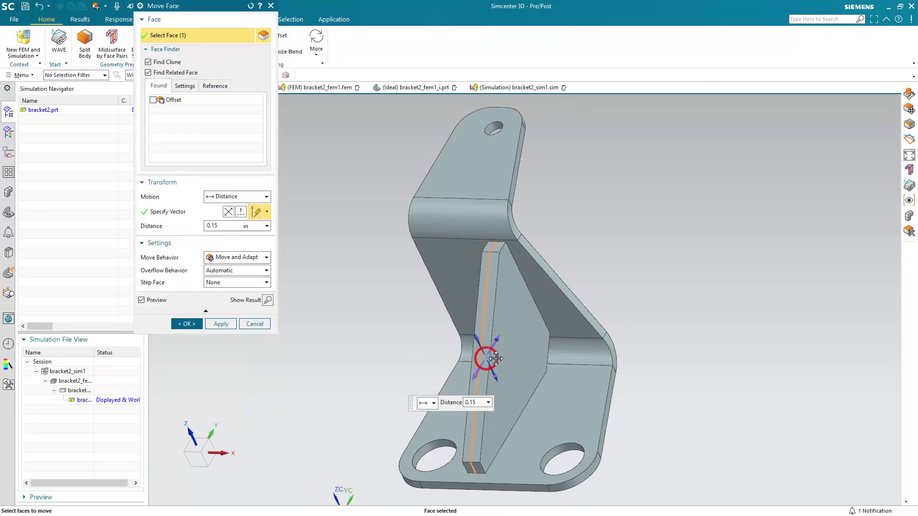
left_click(214, 328)
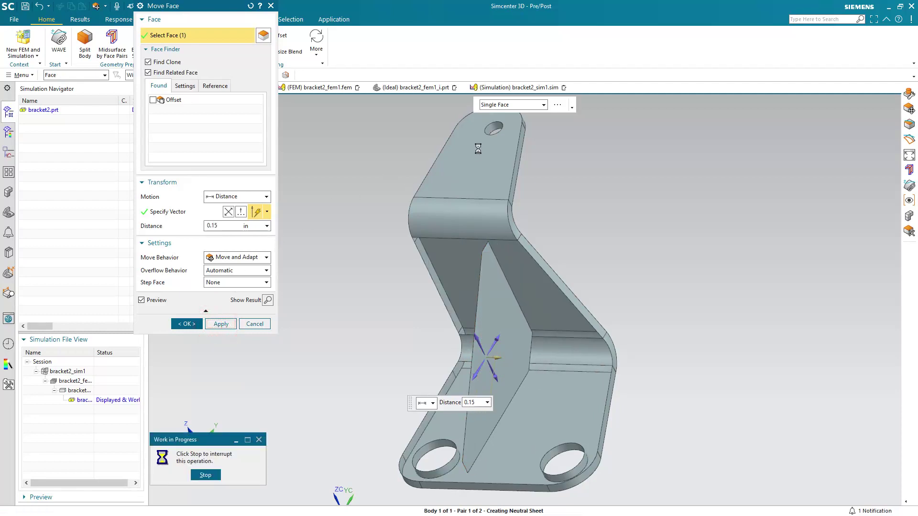
Shift the upper tab's hole 0.5 in along the tab, then display the idealized part.
left_click(492, 126)
left_click(174, 214)
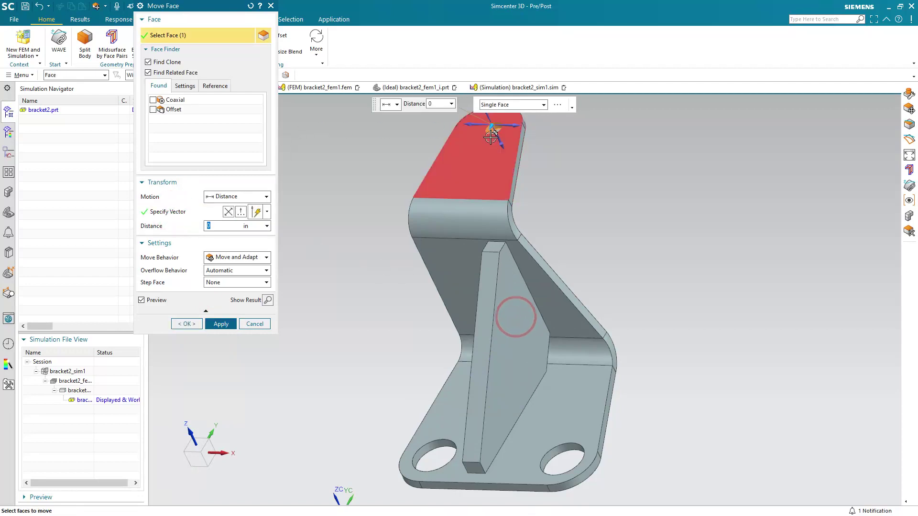
left_click(490, 130)
left_click_drag(487, 139, 478, 154)
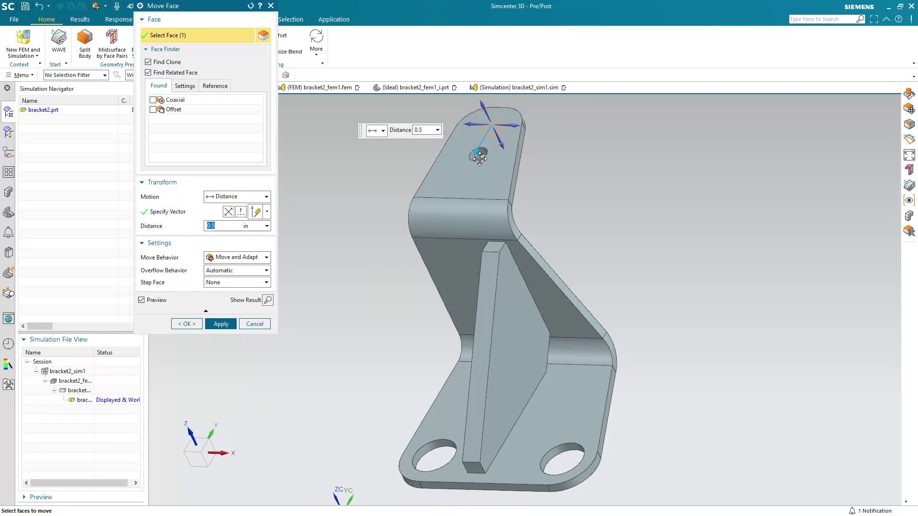
left_click(192, 324)
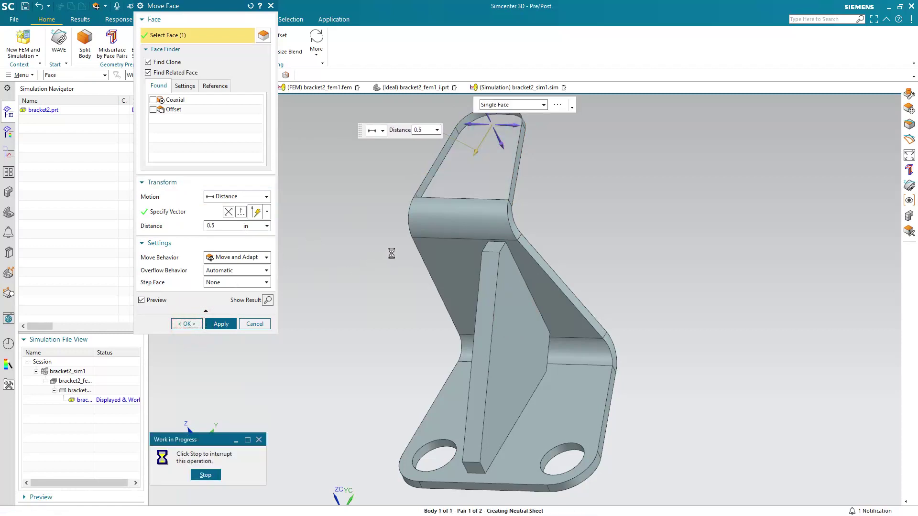
middle_click_drag(392, 253, 308, 318)
double_click(87, 390)
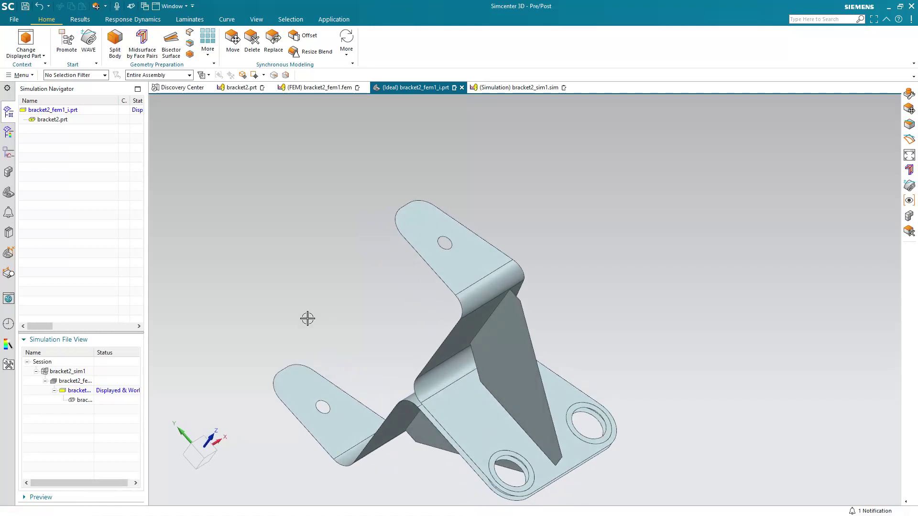
In the bracket2 FEM file, update the mesh to fit the modified geometry.
left_click(332, 87)
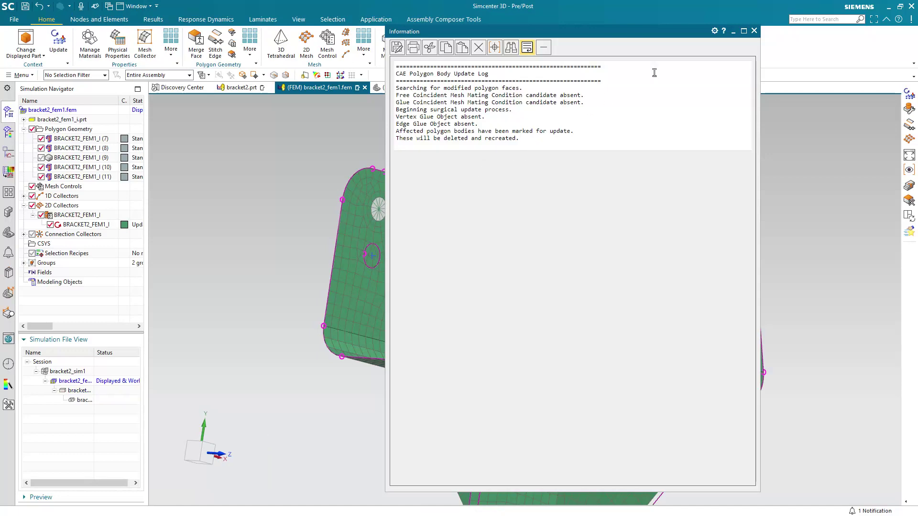
left_click(753, 34)
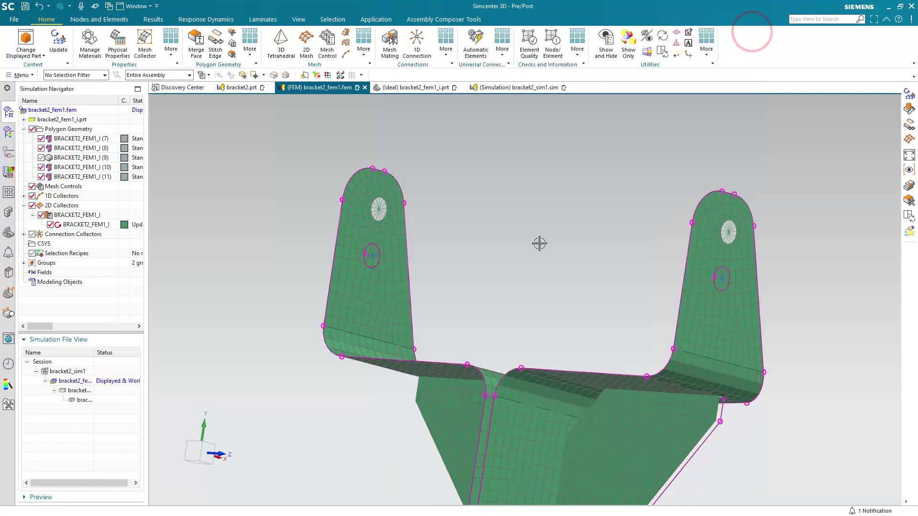
middle_click_drag(539, 244, 470, 239)
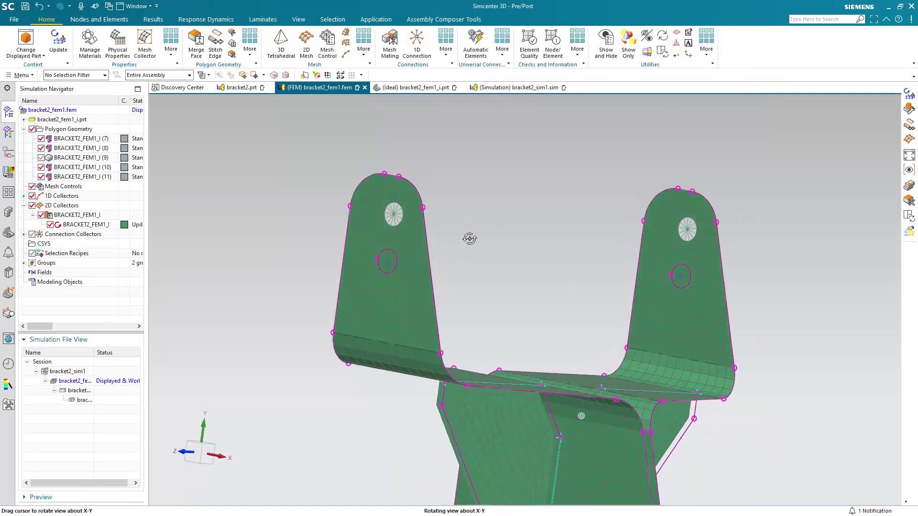
left_click(59, 44)
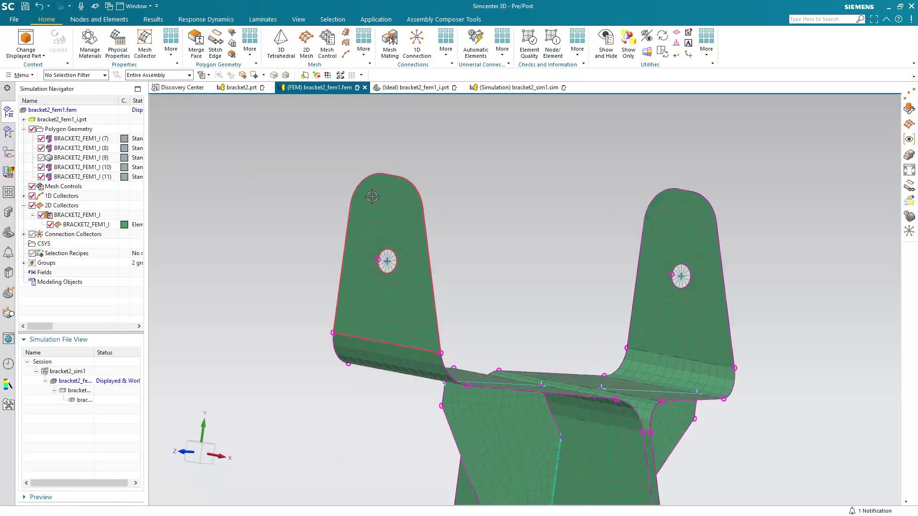
scroll(372, 196, "down", 3)
middle_click_drag(390, 231, 314, 230)
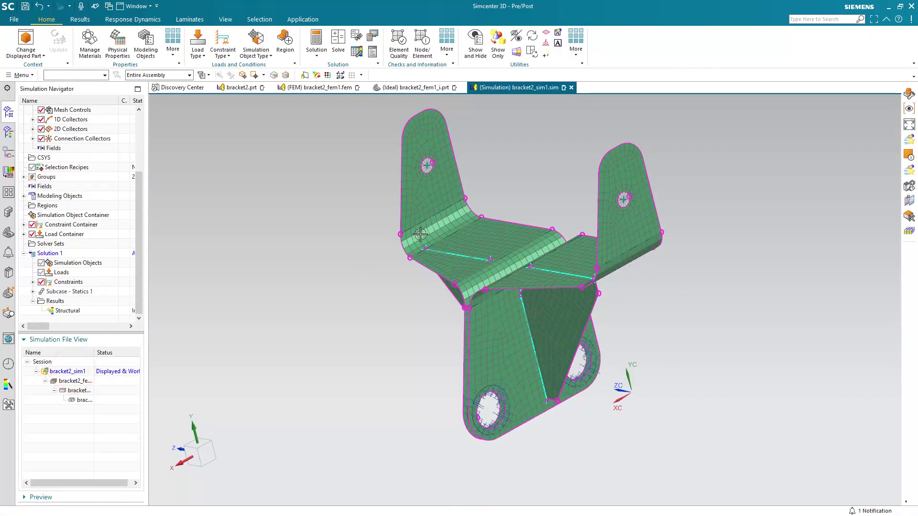
Clone Solution 1 and rename the copy to s2.
mouse_move(422, 233)
middle_mouse_down()
mouse_move(475, 224)
mouse_move(411, 224)
middle_mouse_up()
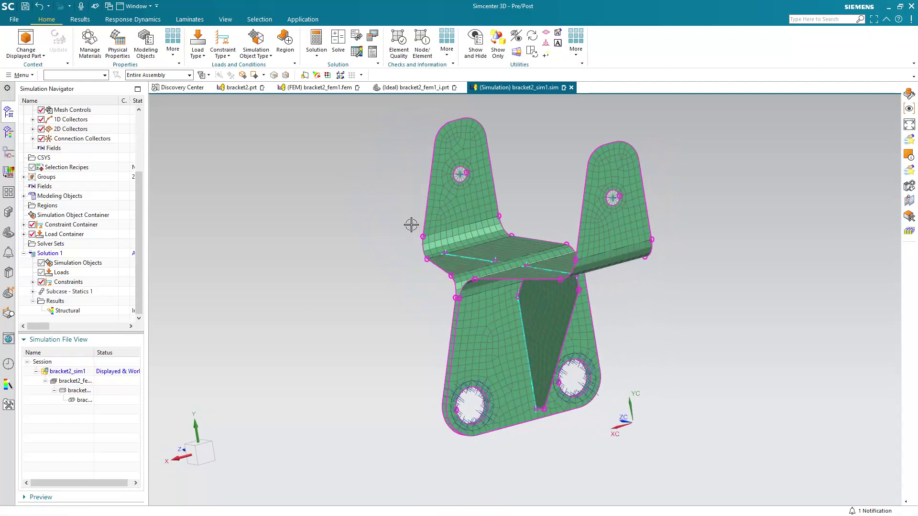
right_click(48, 255)
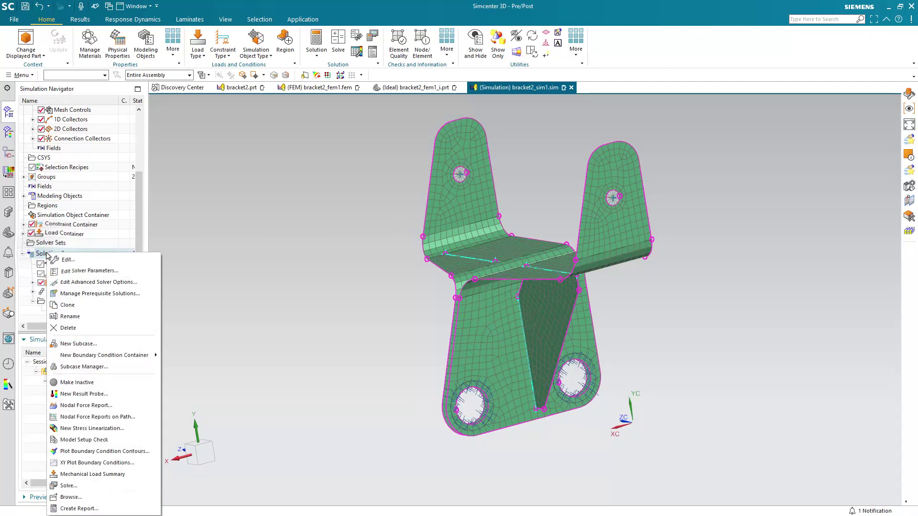
left_click(67, 305)
right_click(87, 264)
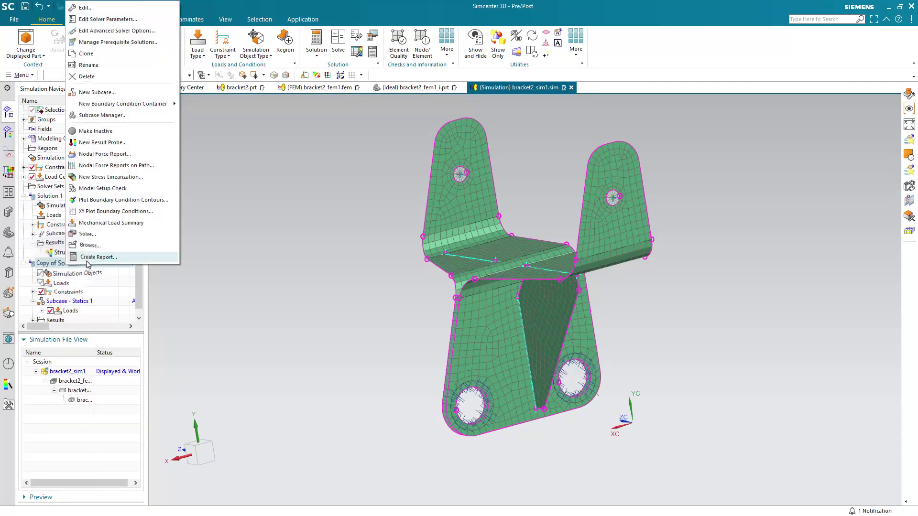
left_click(113, 65)
type("s2")
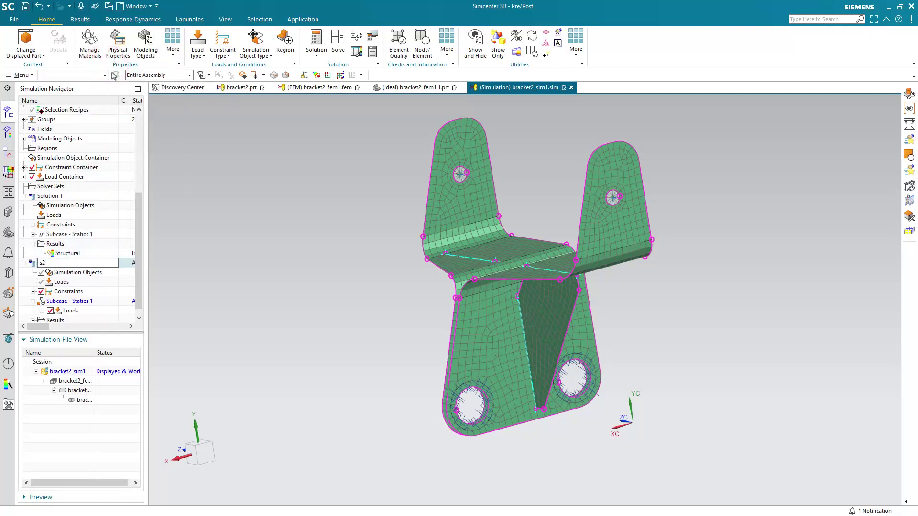
key("Return")
Solve s2 with Nastran, dismiss the solver windows, and display the bracket2_fem1 FEM file.
scroll(58, 299, "down", 1)
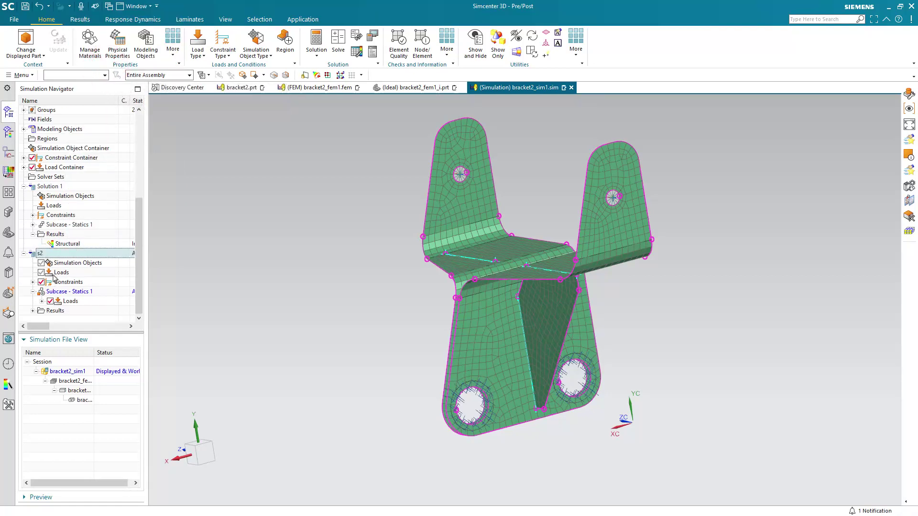
right_click(49, 253)
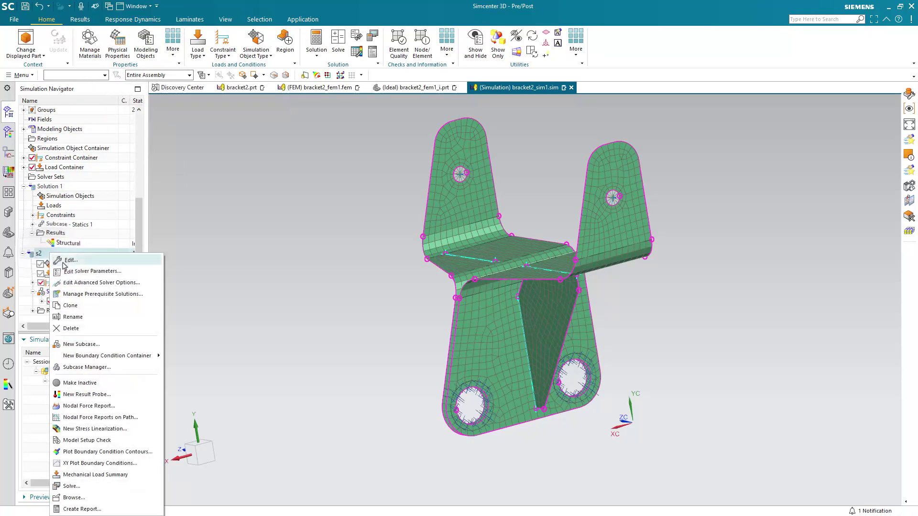
left_click(77, 487)
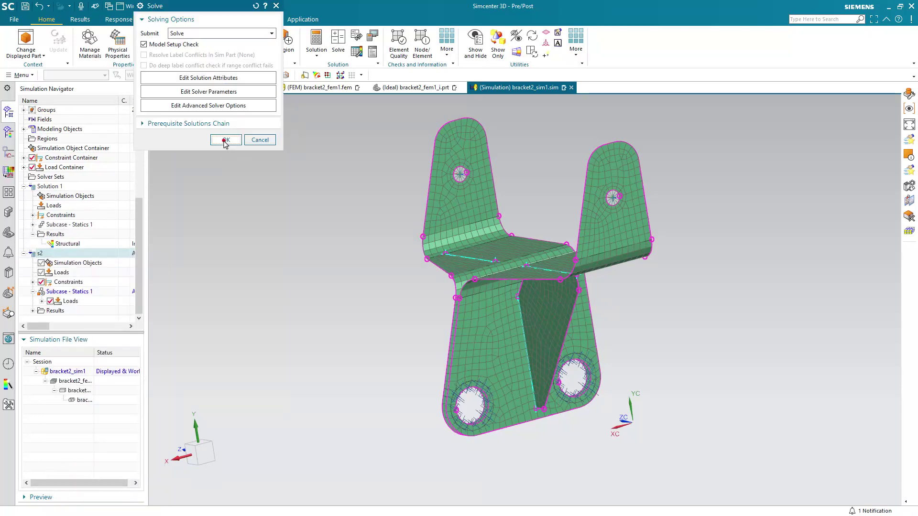
left_click(227, 140)
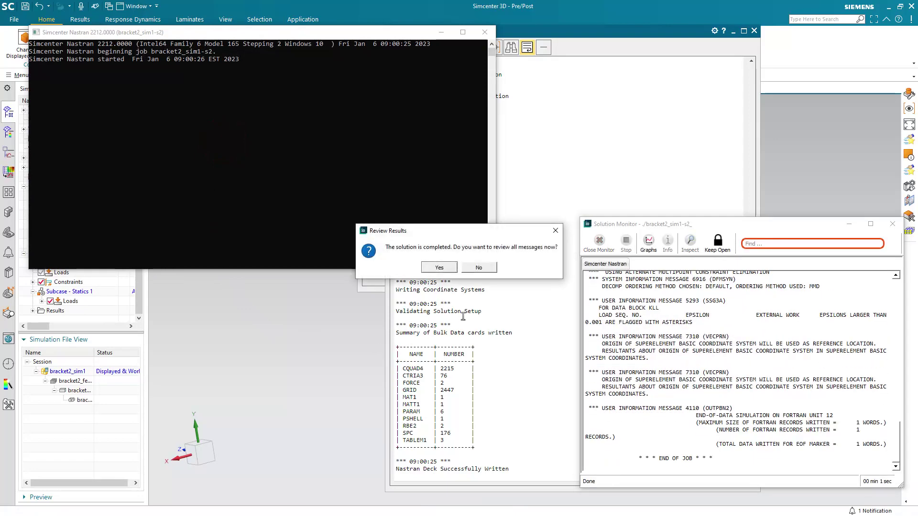
left_click(483, 268)
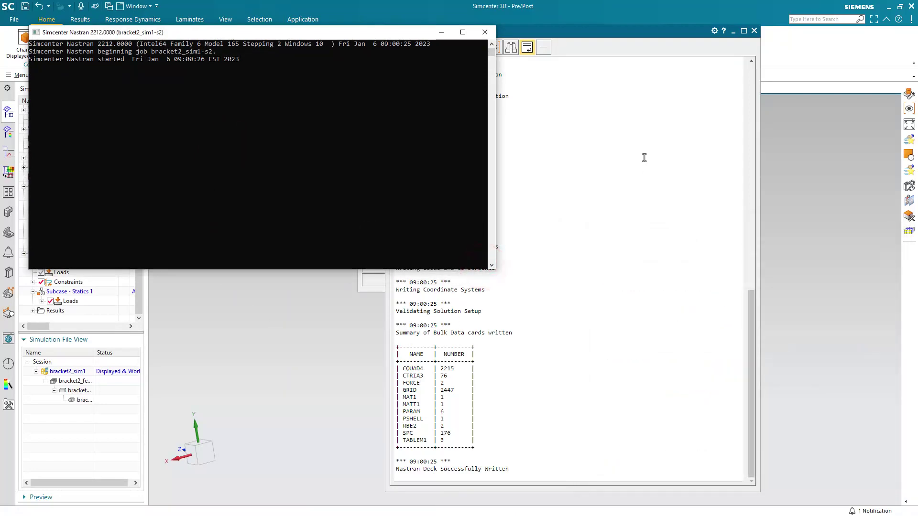
left_click(755, 31)
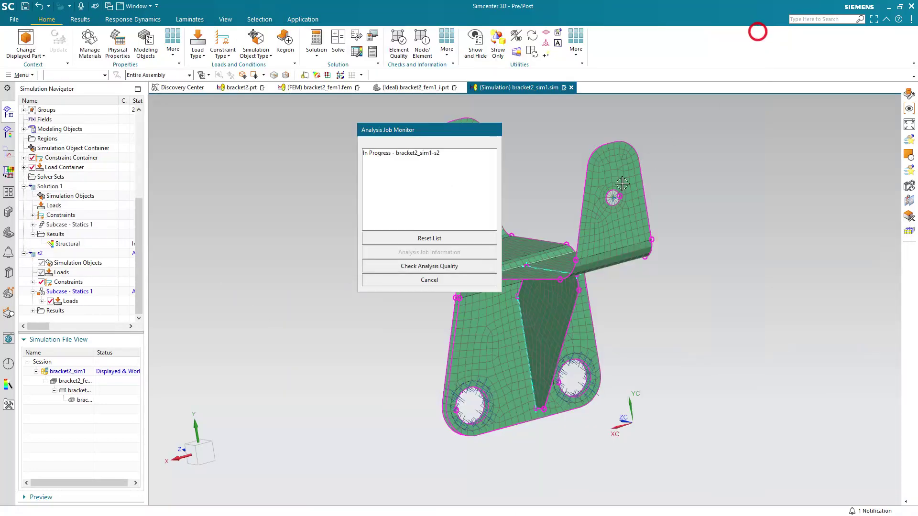
left_click(452, 279)
left_click(82, 380)
double_click(82, 380)
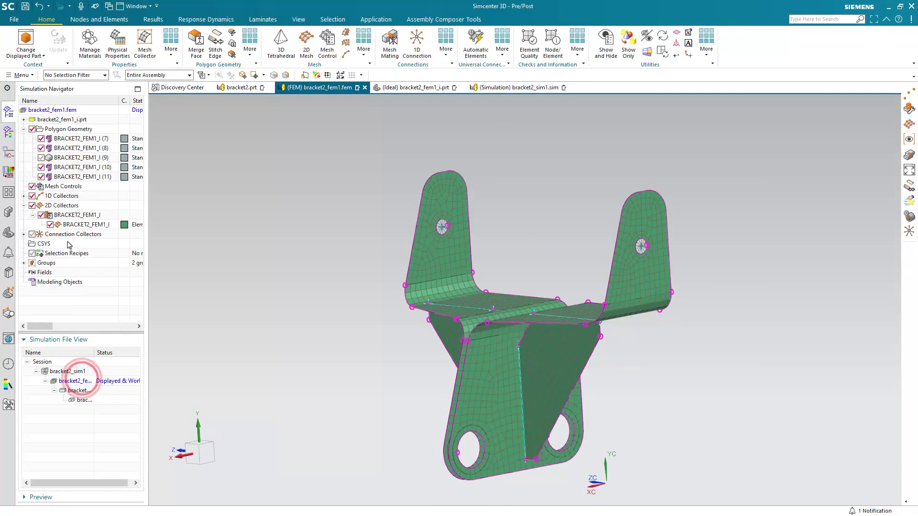
Plot 2D mesh thickness contours (0.275 in gusset, 0.125 in elsewhere), then redisplay bracket2_sim1.
right_click(73, 227)
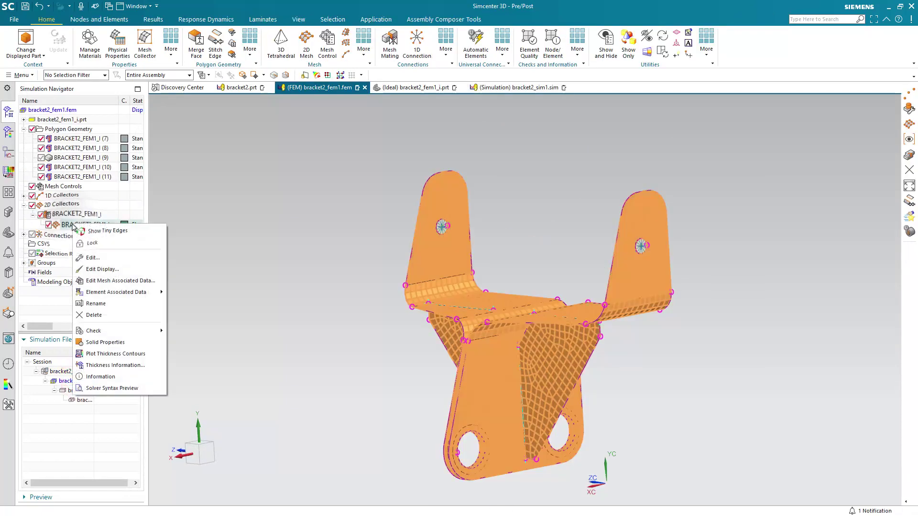
left_click(100, 356)
middle_click_drag(314, 314, 335, 310)
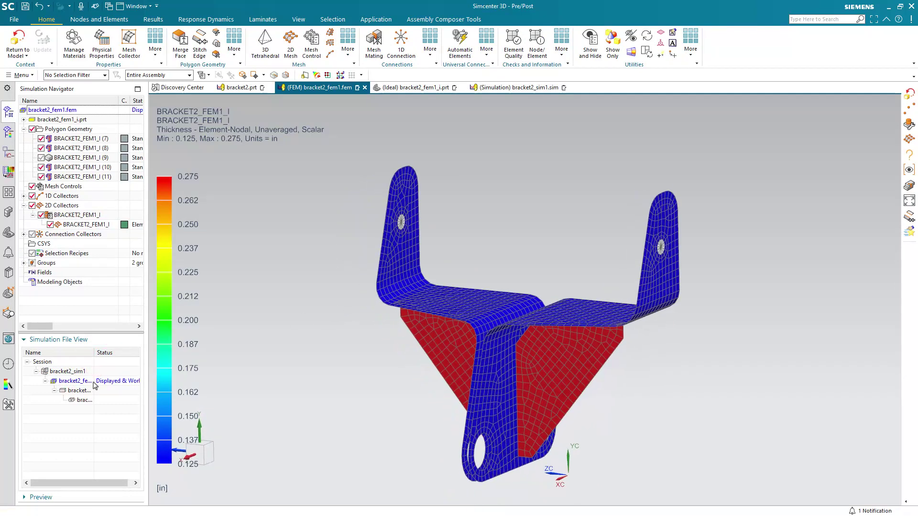
double_click(70, 376)
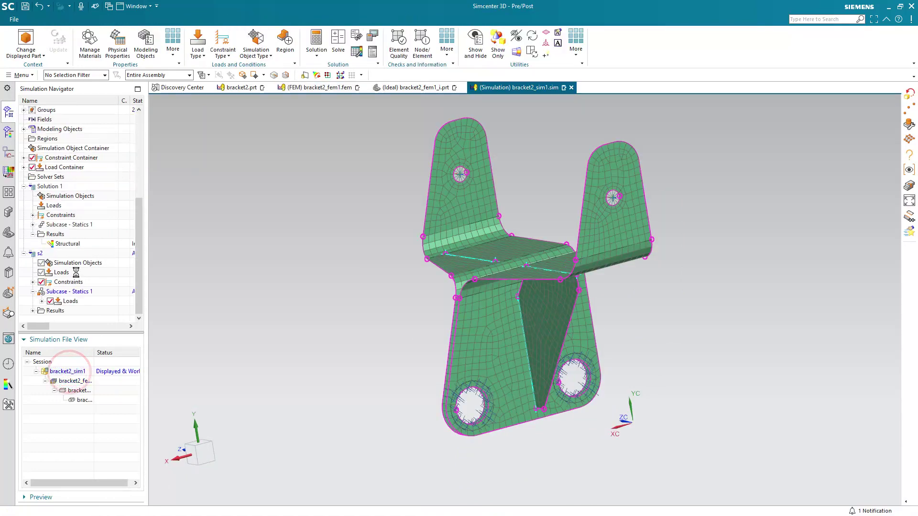
Split the display side by side and plot Solution 1's nodal displacement on the left.
left_click(33, 311)
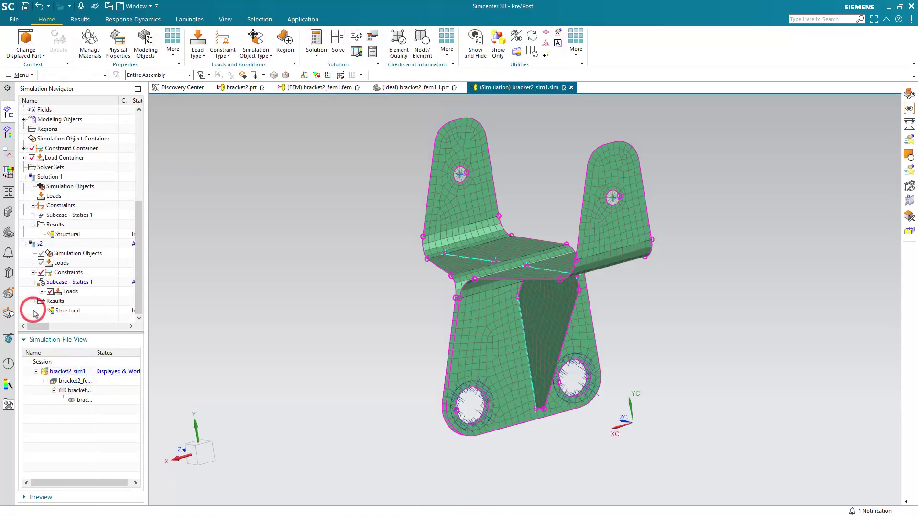
left_click(79, 20)
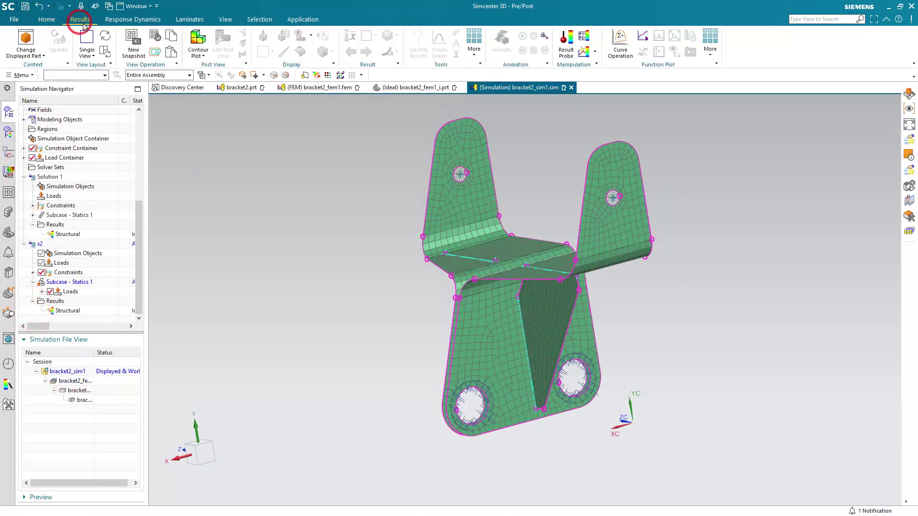
left_click(89, 53)
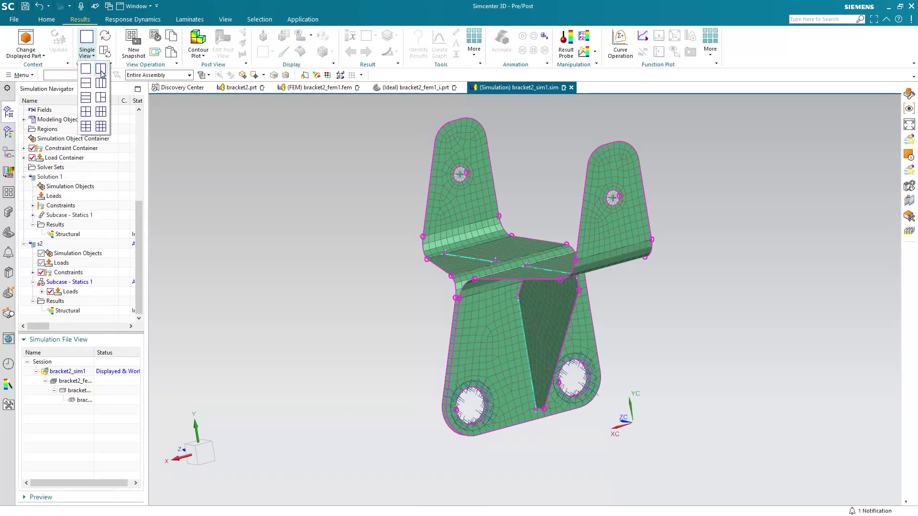
left_click(101, 70)
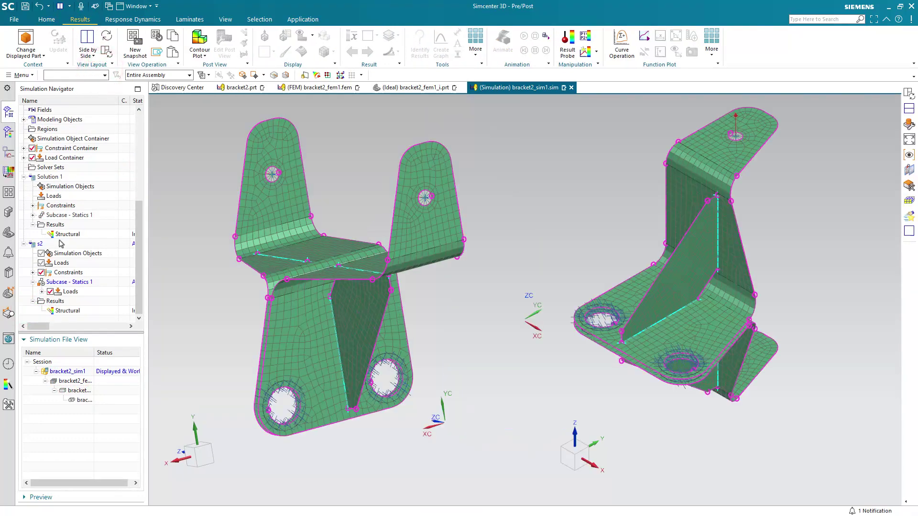
left_click(7, 137)
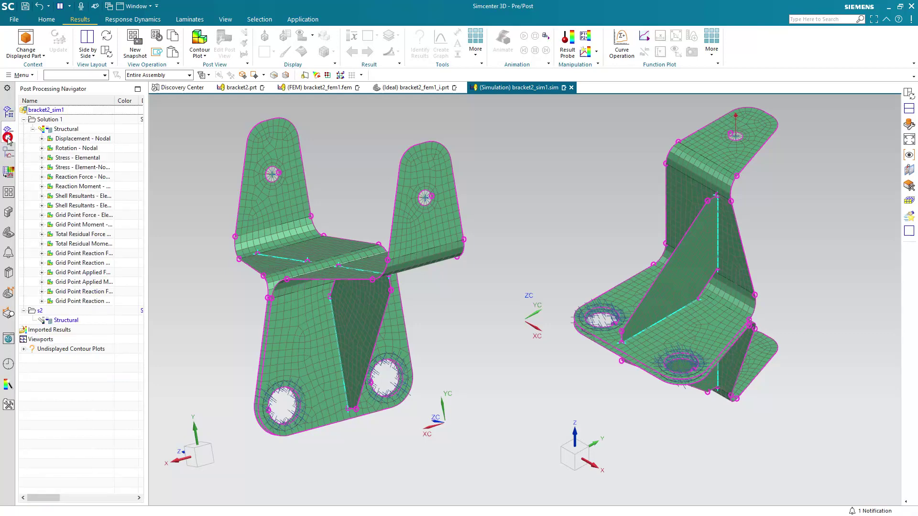
left_click_drag(81, 141, 280, 227)
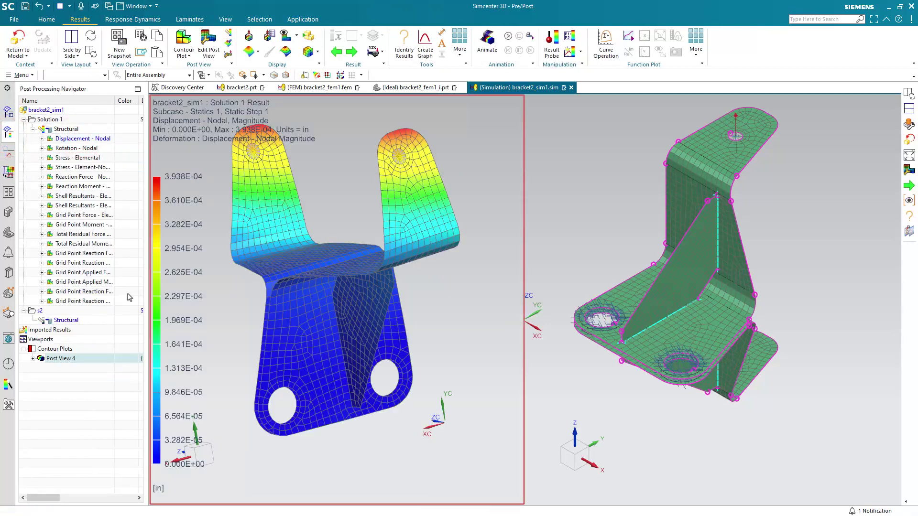
Plot s2's nodal displacement (max 2.571E-04 in) on the right and synchronize both views.
left_click(49, 320)
left_click(71, 320)
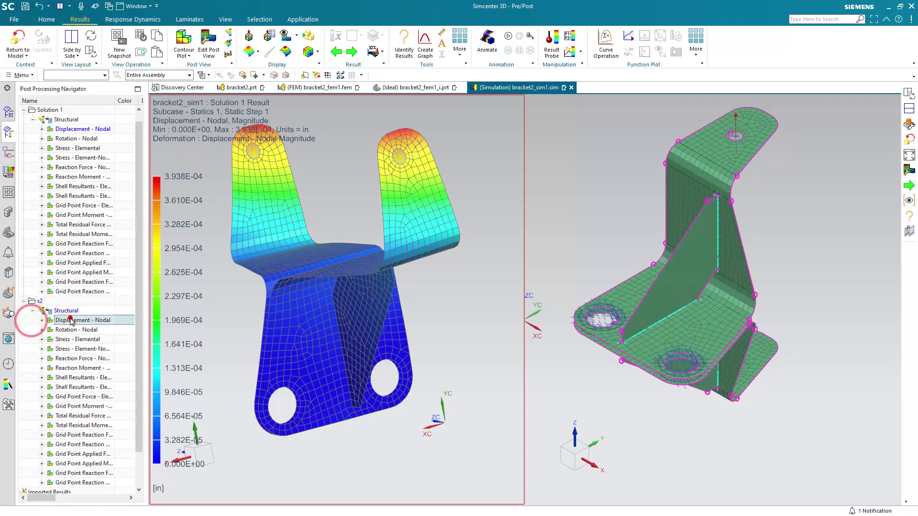
left_click_drag(70, 320, 612, 313)
middle_click_drag(624, 302, 584, 298)
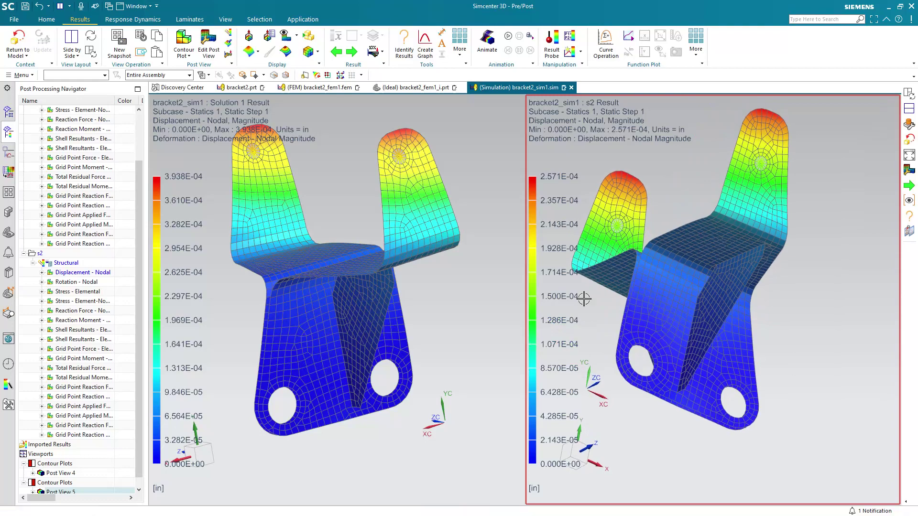
left_click(90, 51)
middle_click_drag(406, 320, 414, 406)
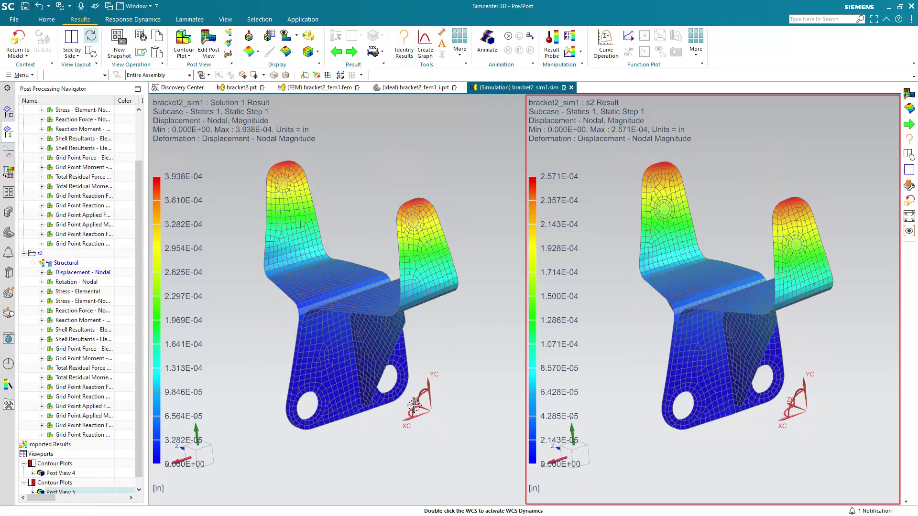